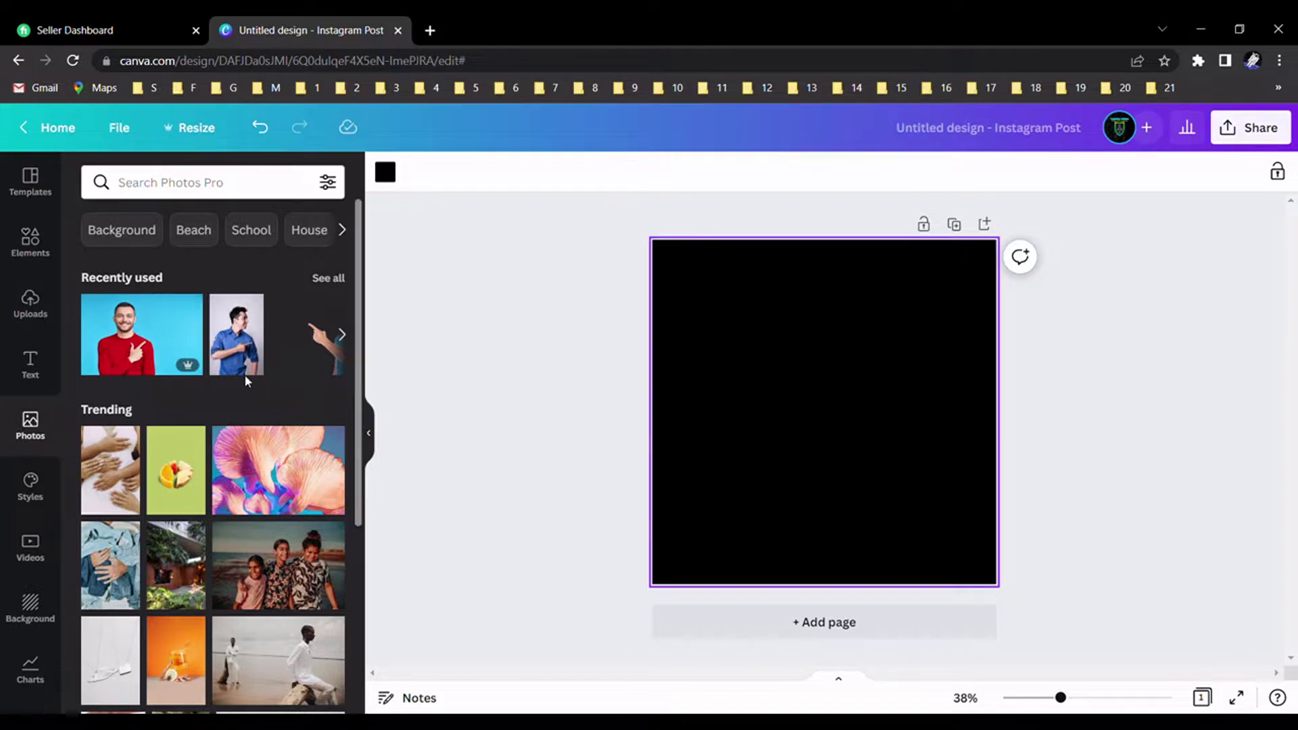
Add the red-sweater photo, trim its right side, and enlarge it to nearly fill the black canvas.
left_click(159, 340)
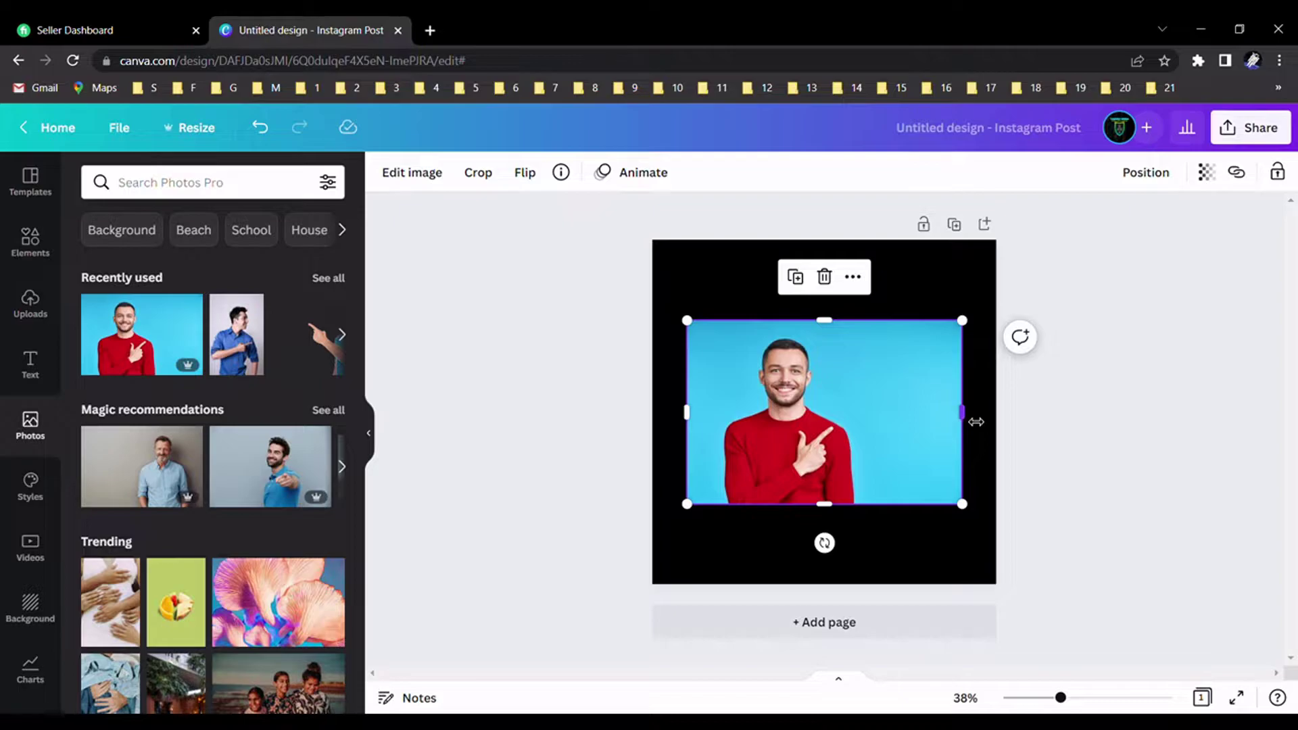
left_click_drag(974, 422, 908, 424)
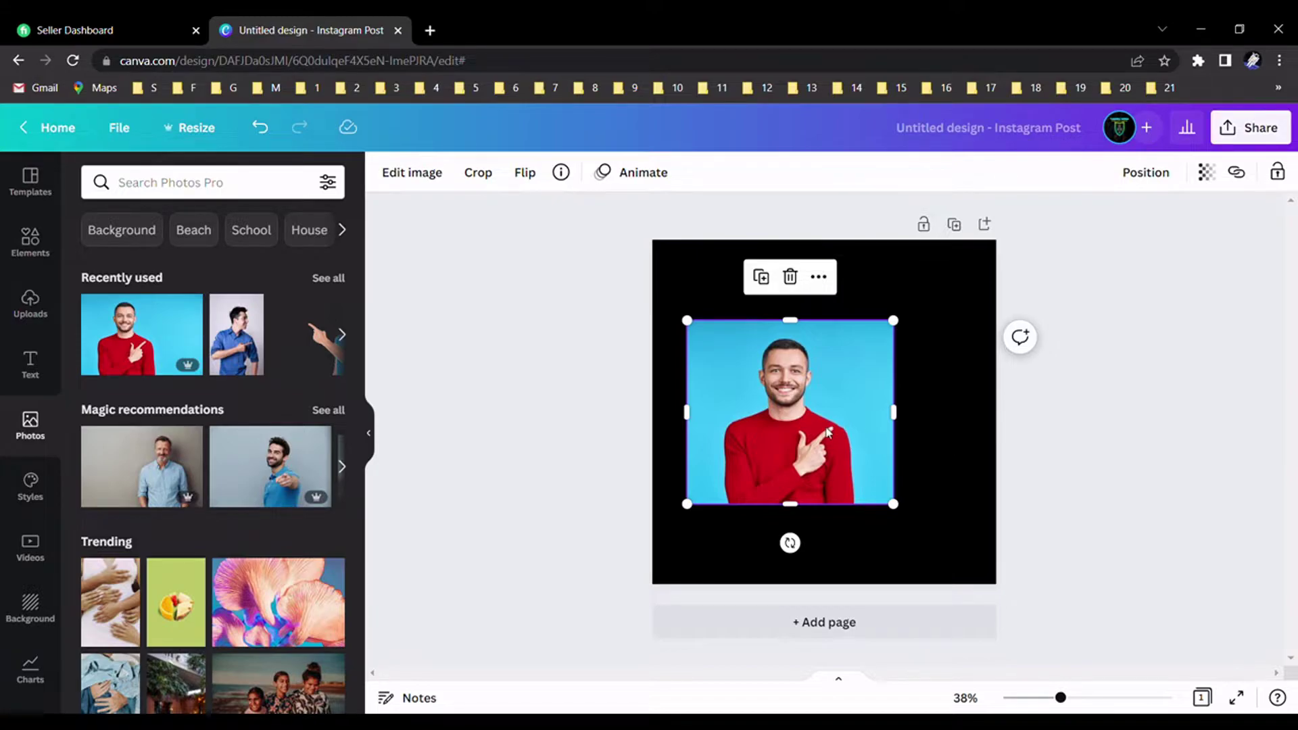
left_click_drag(836, 434, 866, 447)
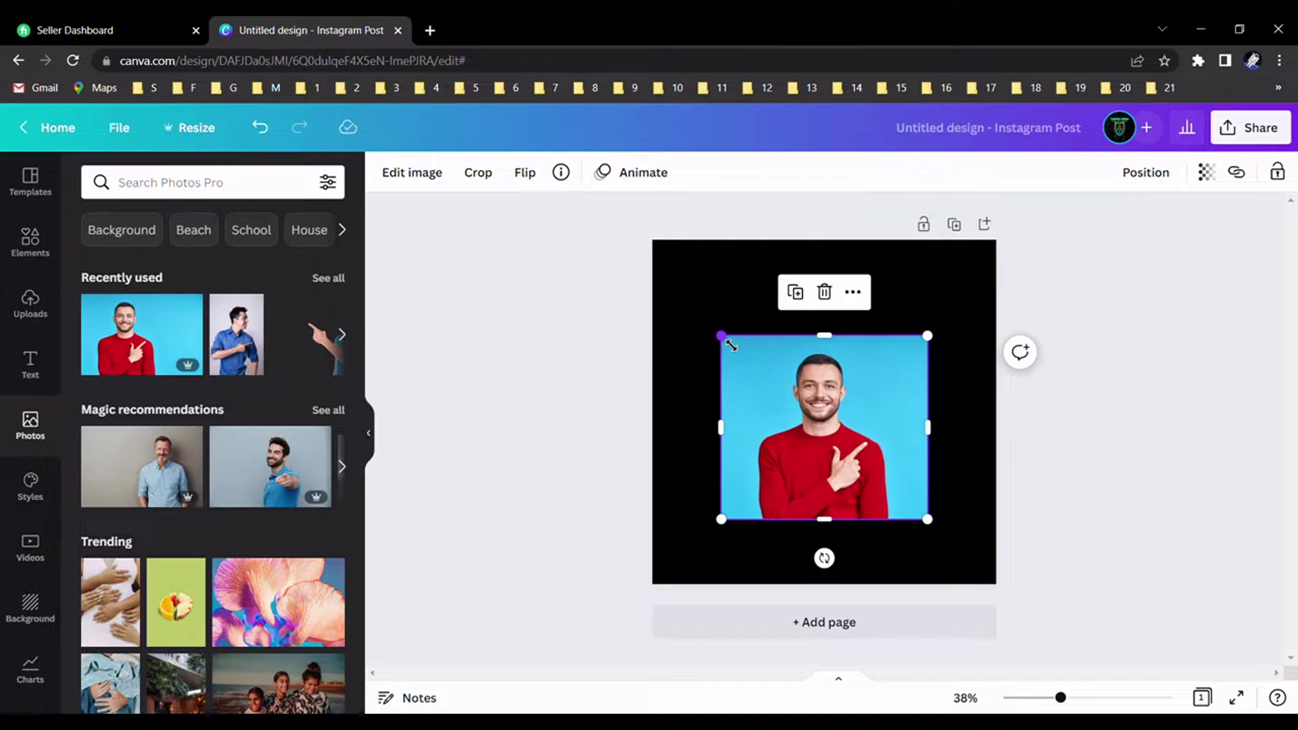
left_click_drag(722, 336, 663, 281)
left_click_drag(804, 415, 827, 468)
left_click_drag(967, 347, 1018, 292)
left_click_drag(910, 382, 889, 390)
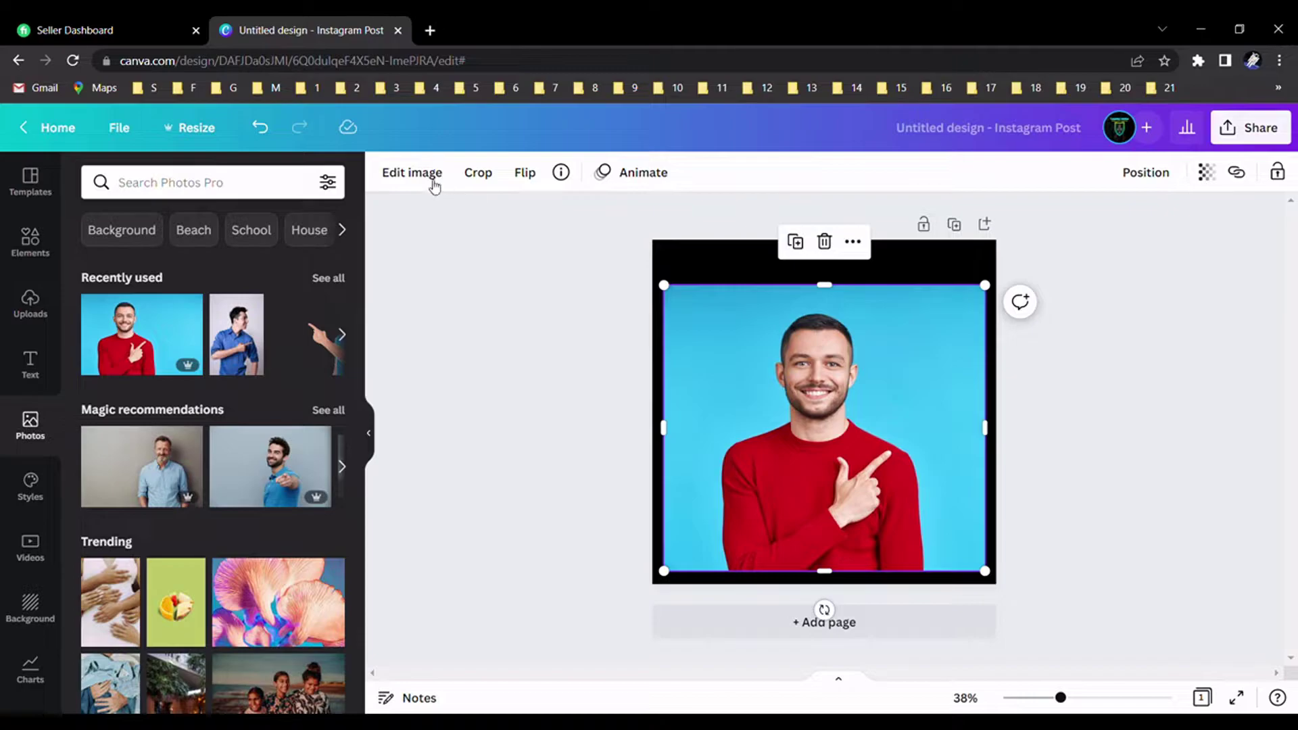
Remove the blue background from the man's photo with BG Remover.
left_click(406, 174)
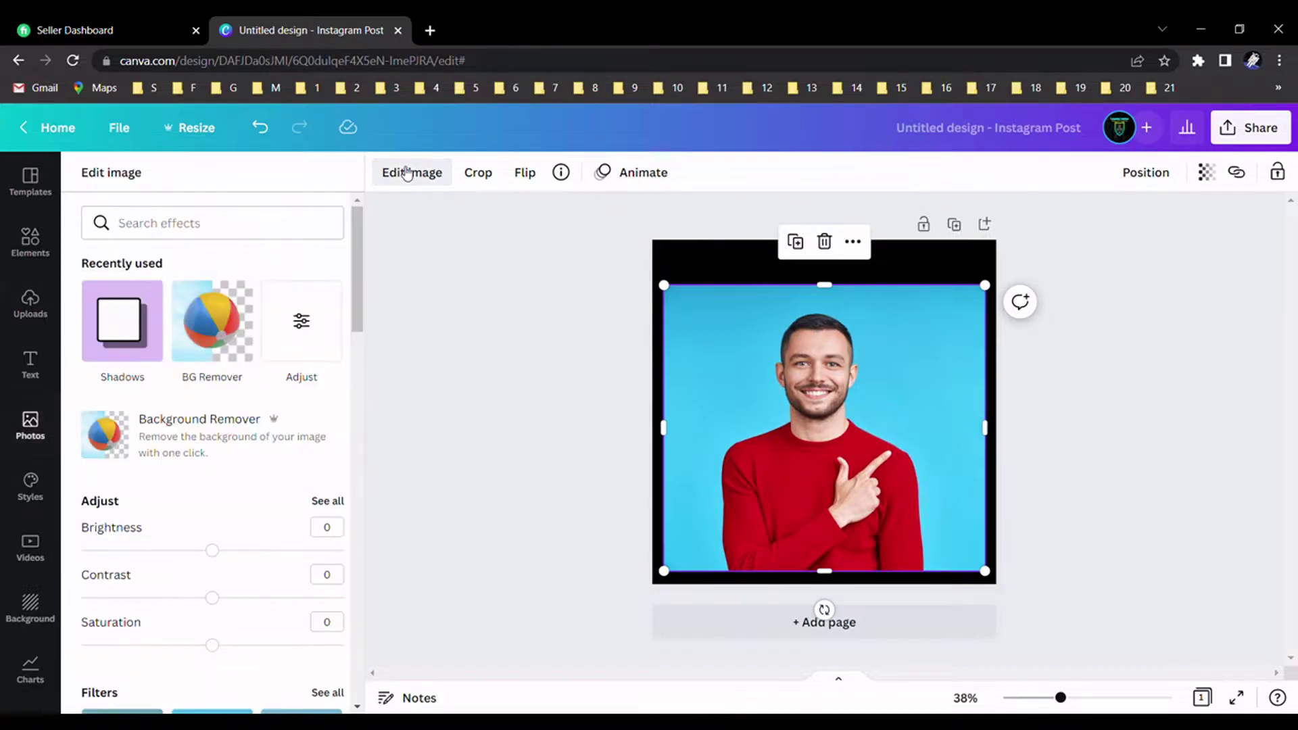
left_click(228, 334)
left_click(826, 357)
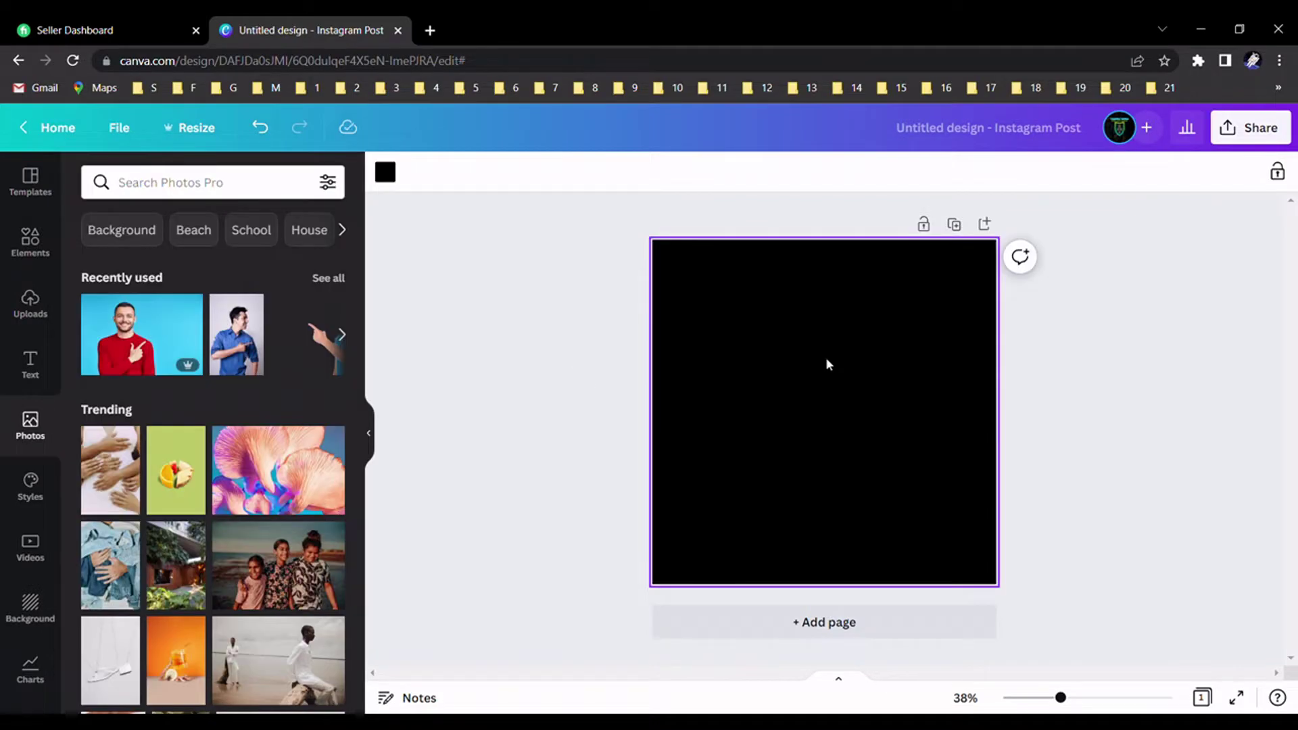
Re-add the red-sweater photo, trim its right side, and enlarge the cutout to fill the canvas, centred.
left_click(159, 341)
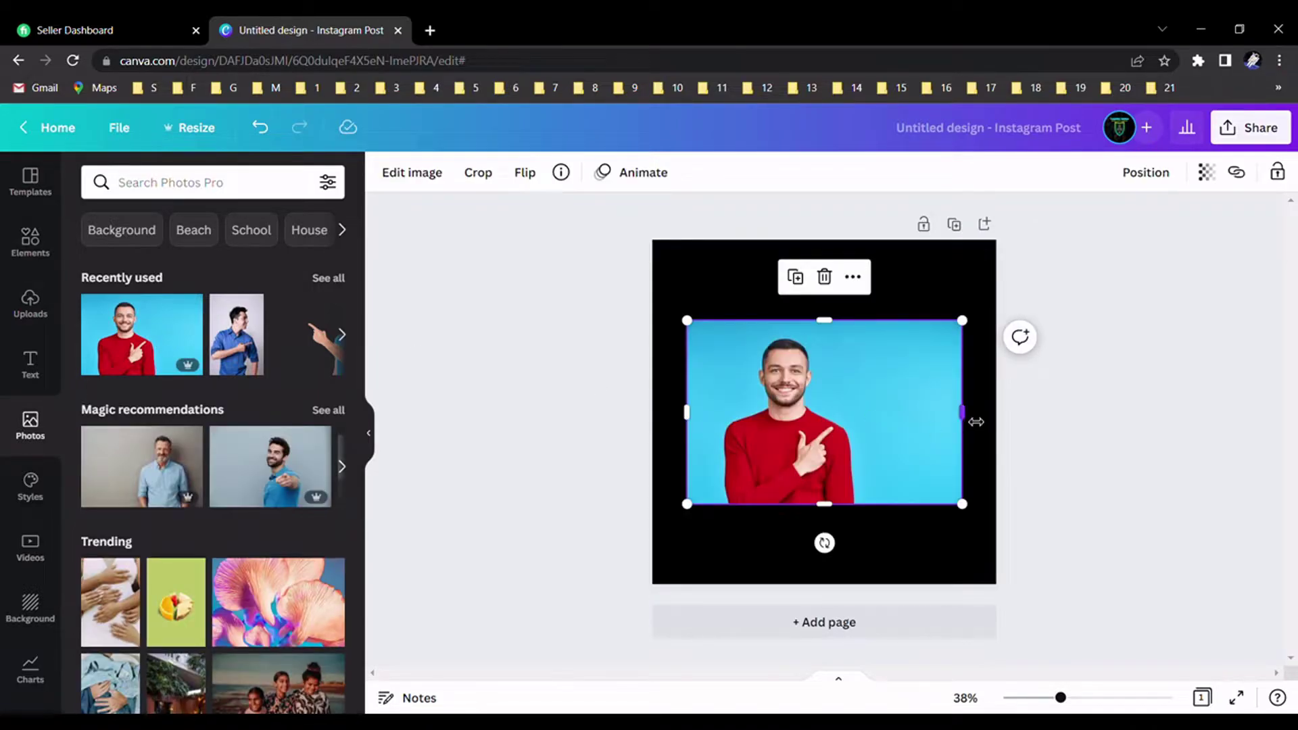
left_click_drag(964, 419, 924, 424)
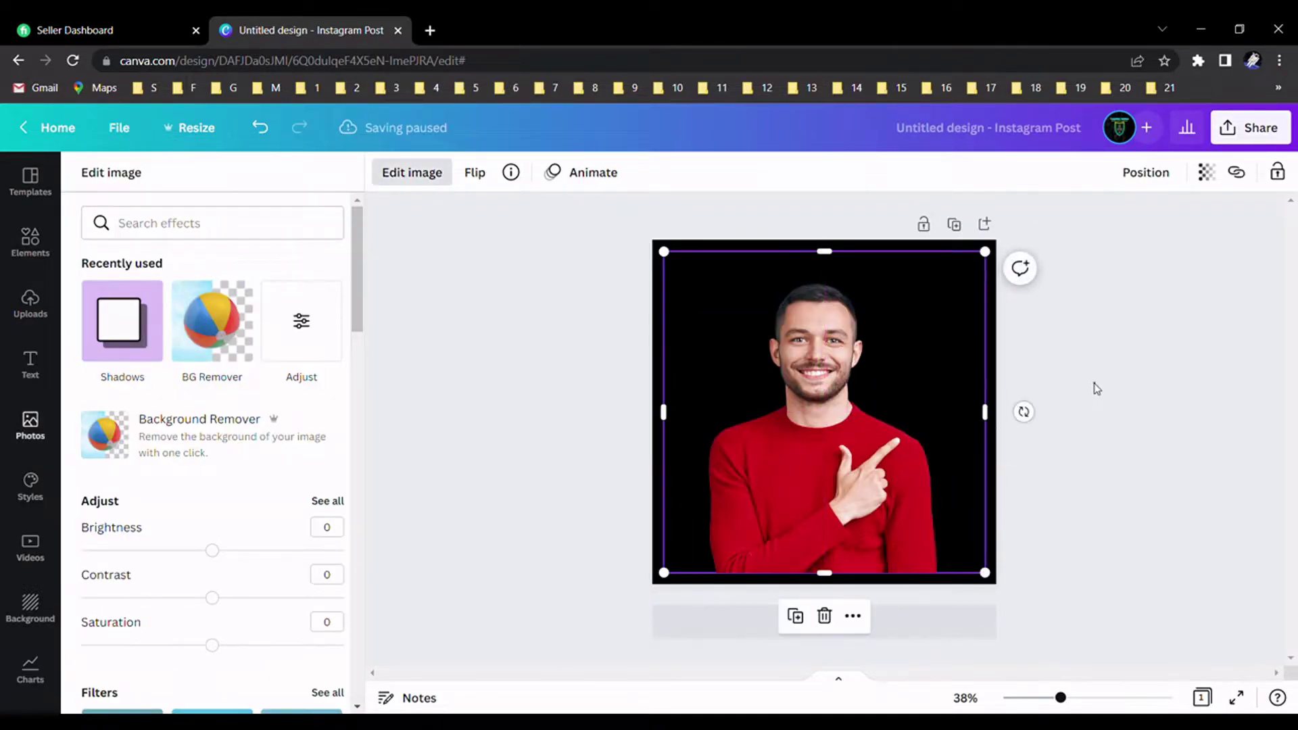
left_click(1097, 389)
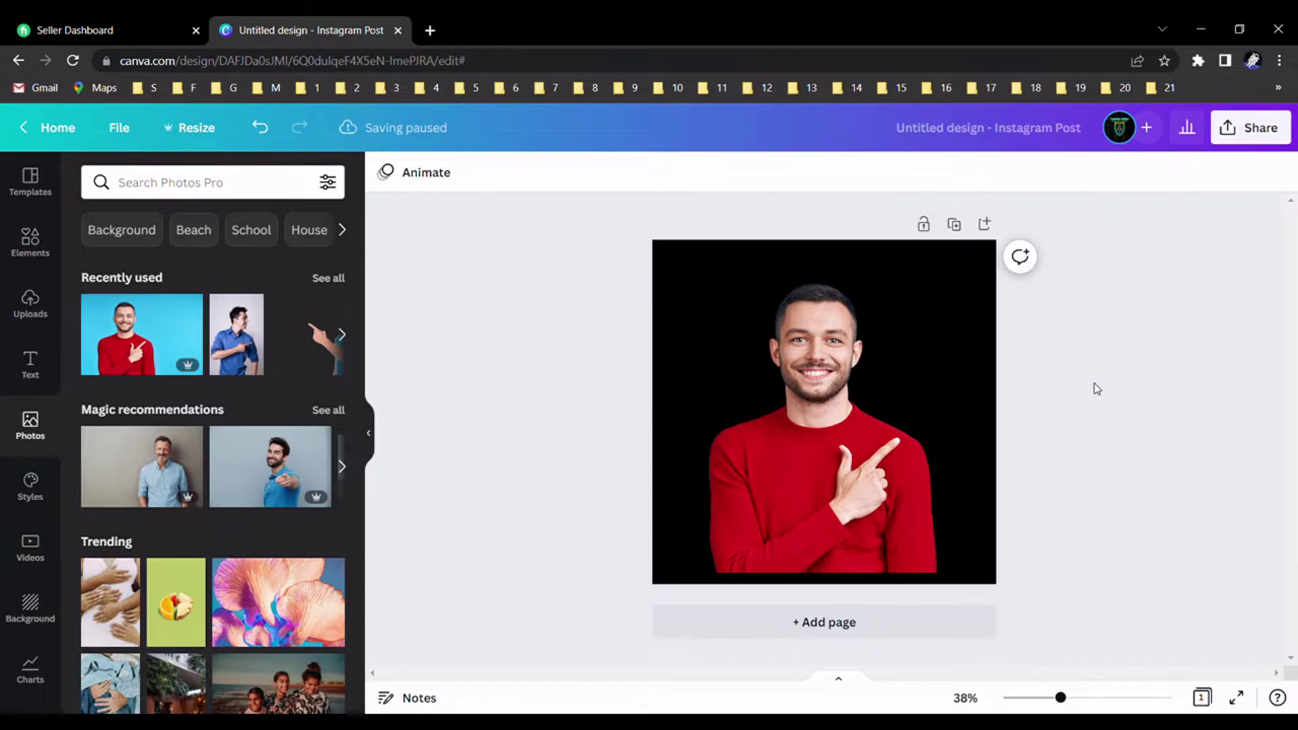
left_click_drag(865, 439, 869, 451)
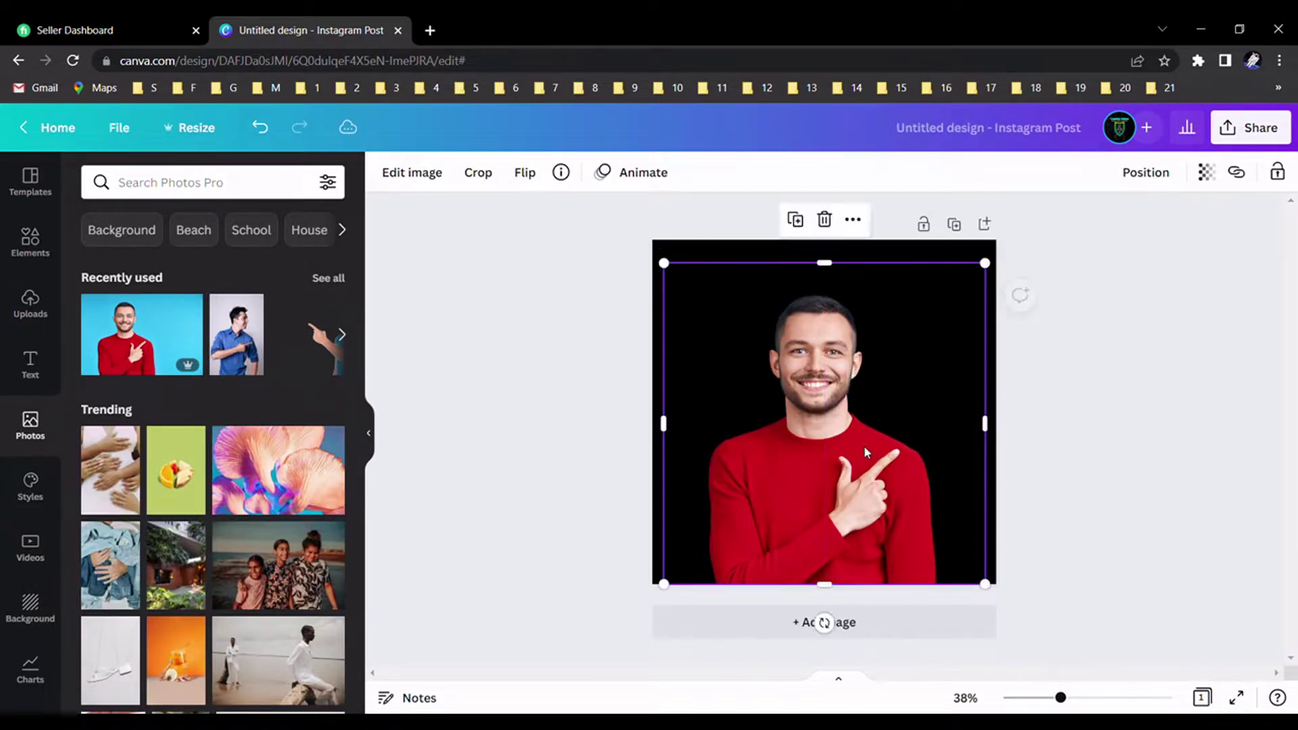
left_click_drag(985, 264, 1001, 249)
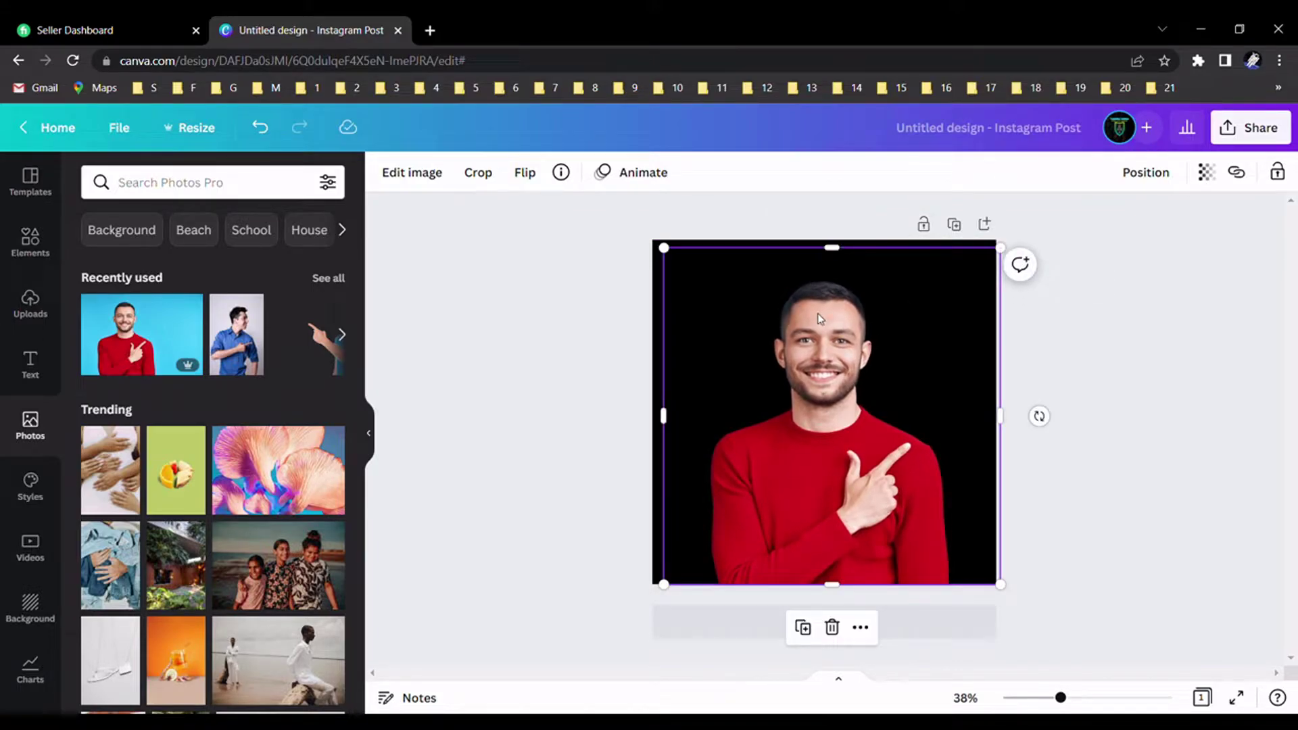
left_click_drag(817, 314, 810, 313)
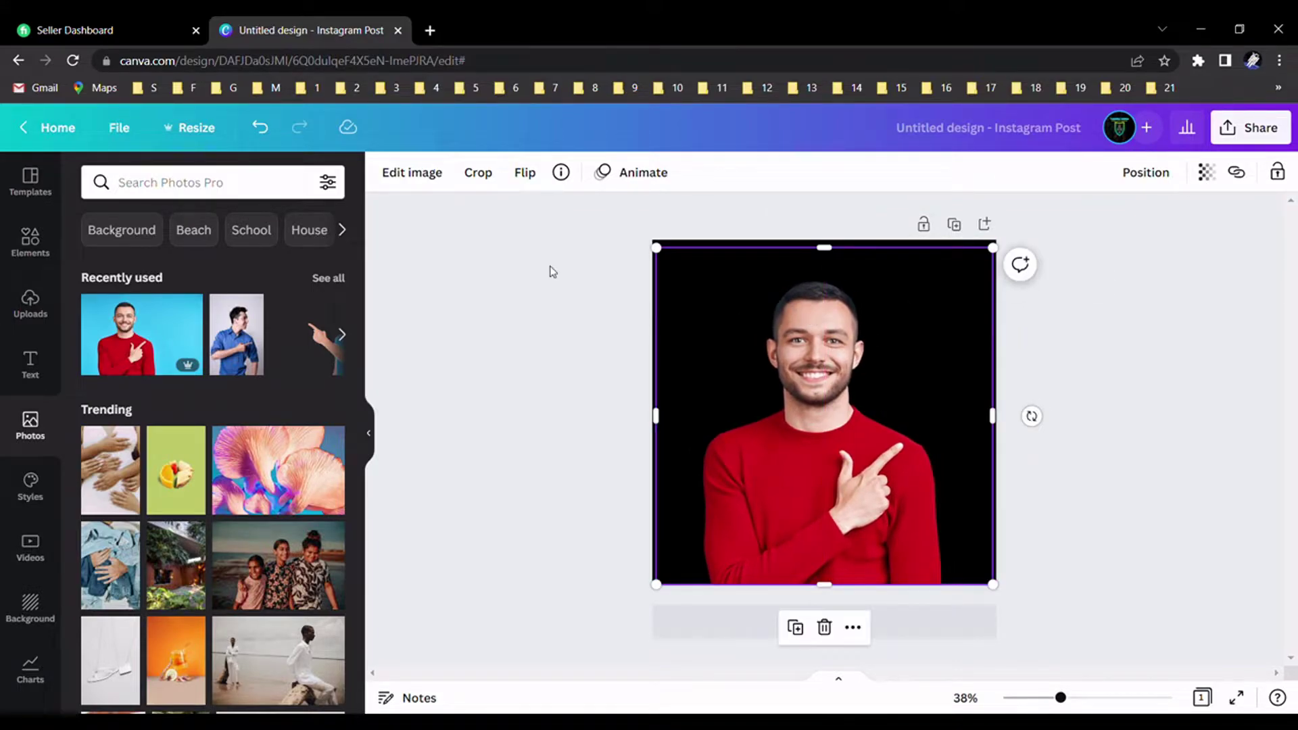
Apply a white Glow shadow with size 12 around the cut-out man.
left_click(424, 185)
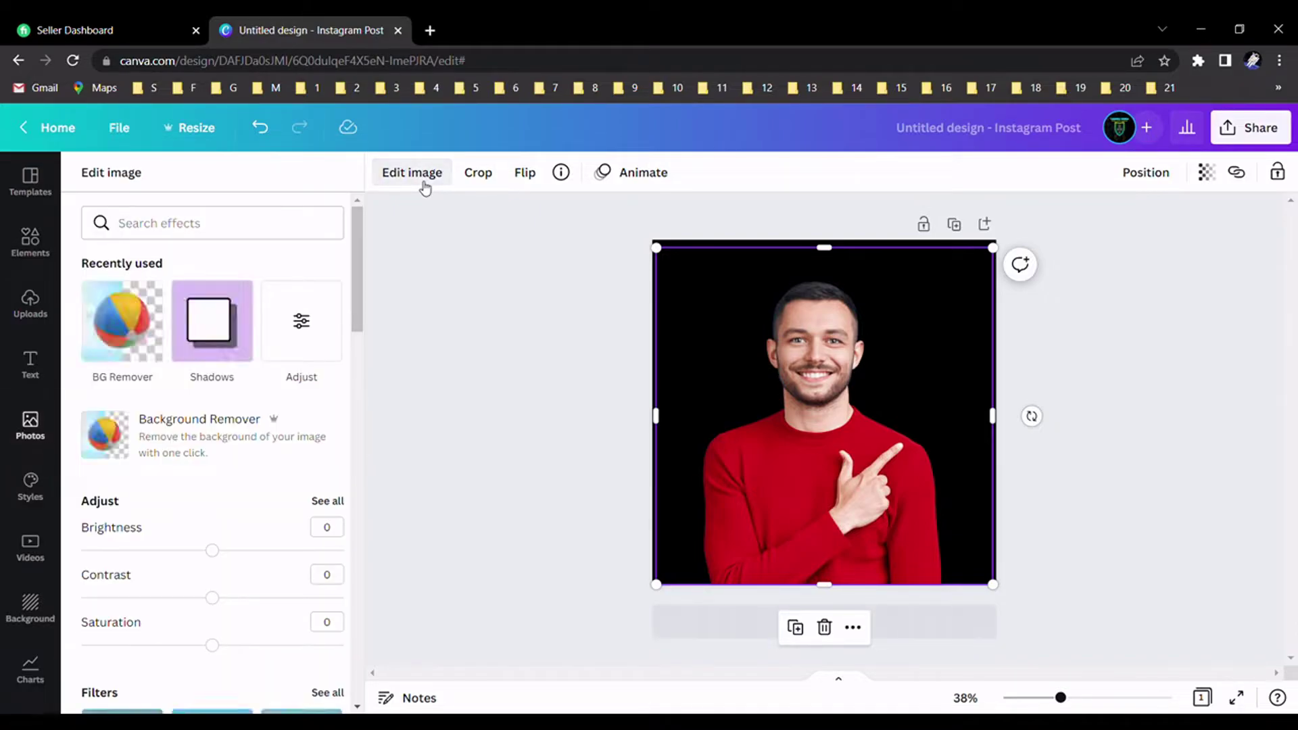
left_click(232, 322)
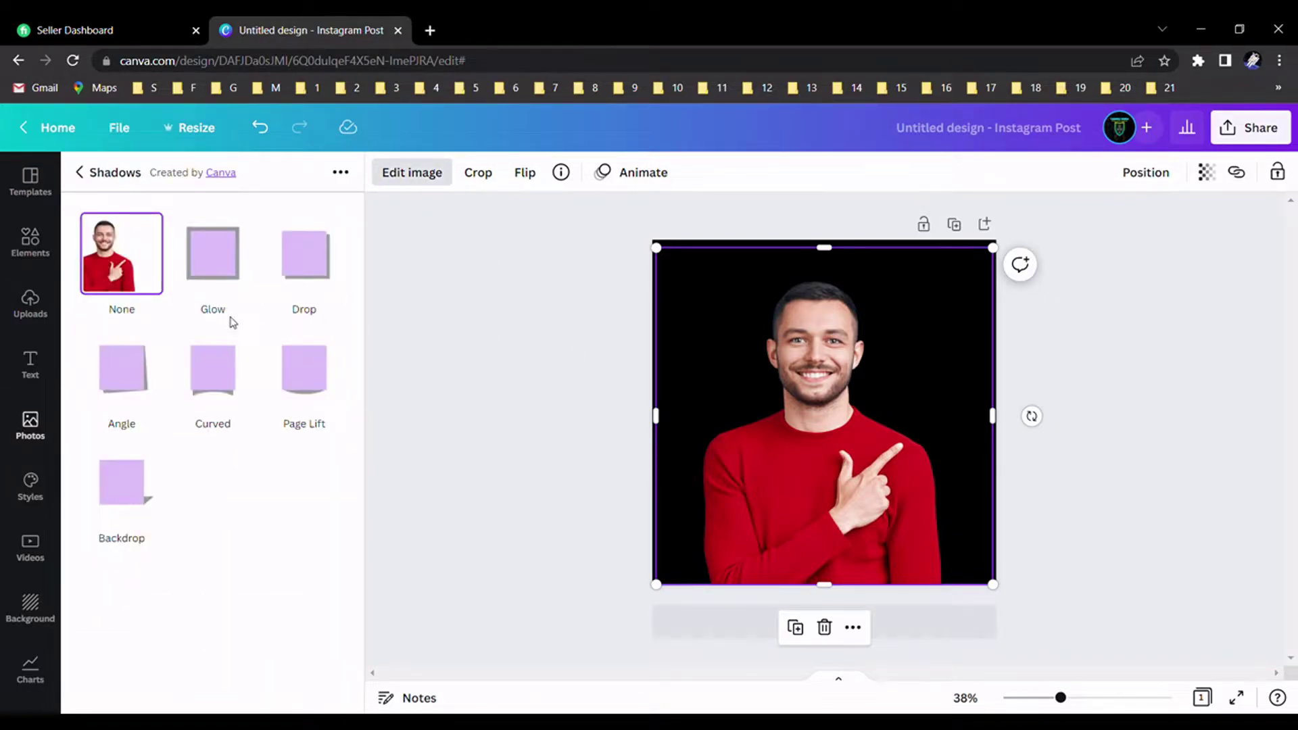
left_click(226, 263)
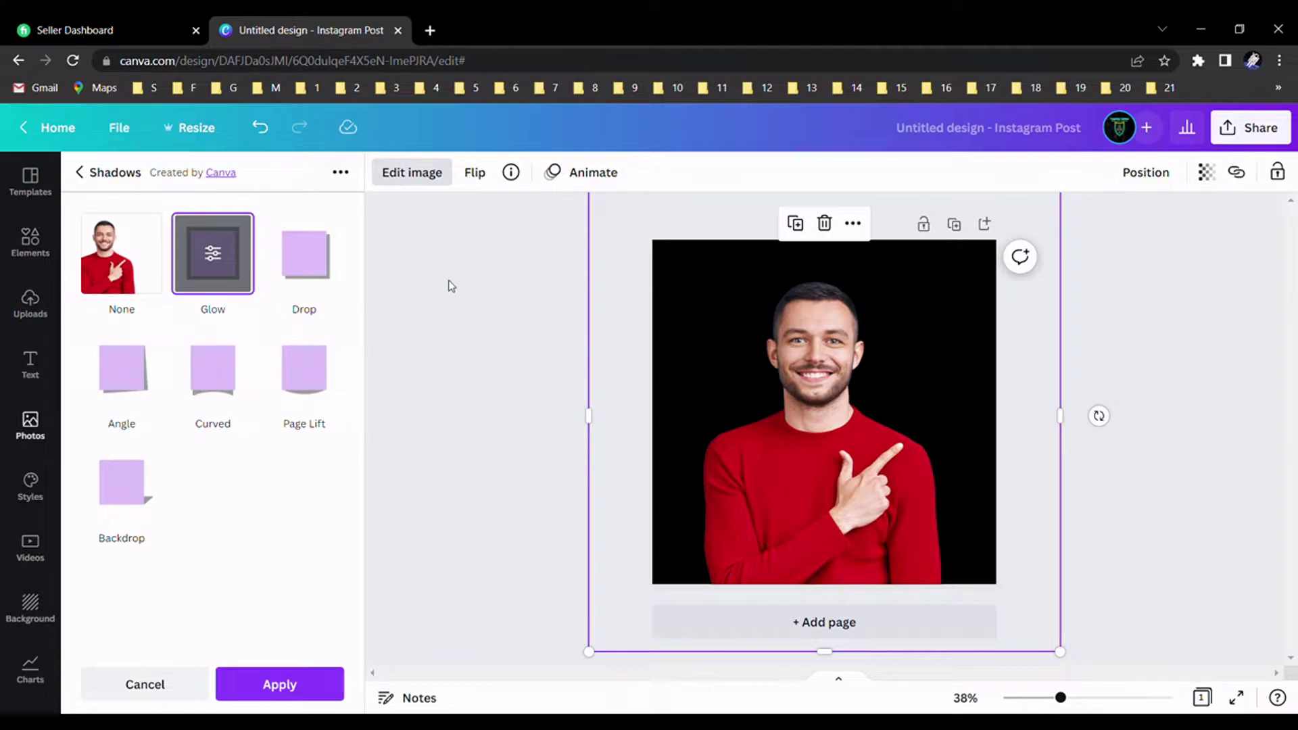
left_click(222, 260)
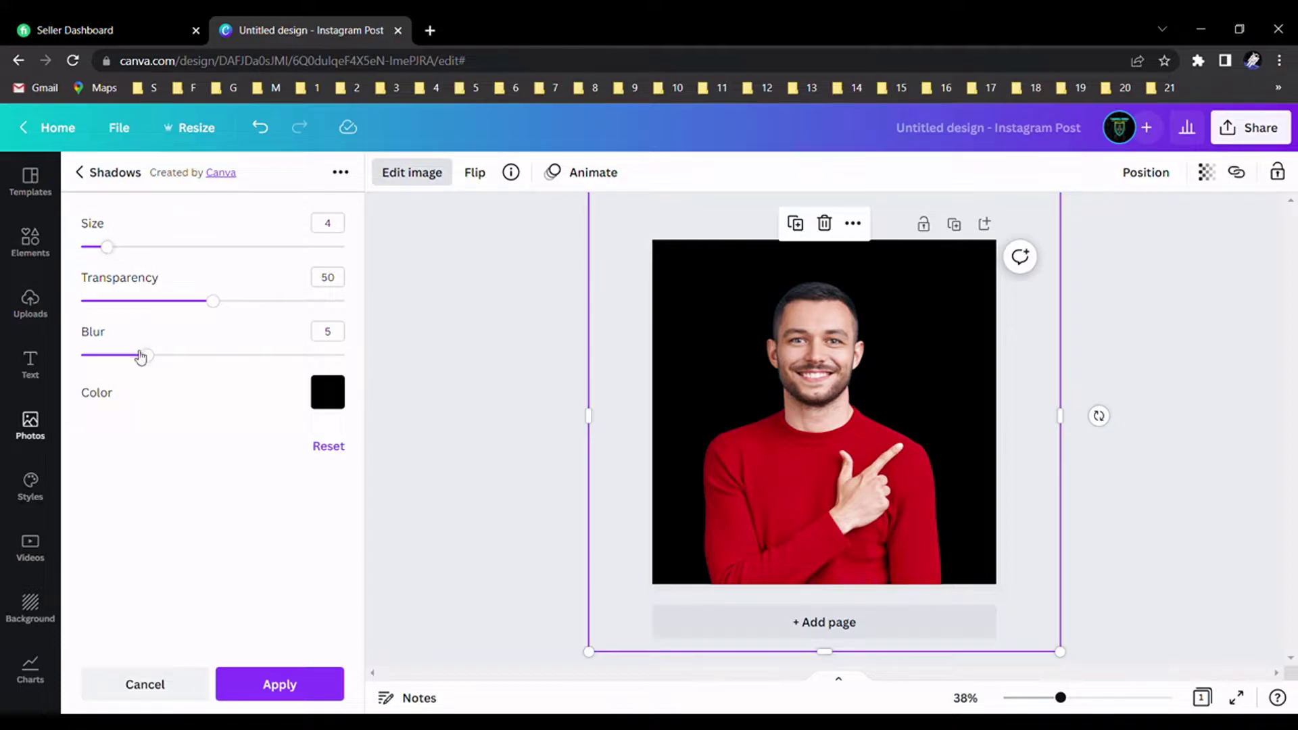
left_click(337, 405)
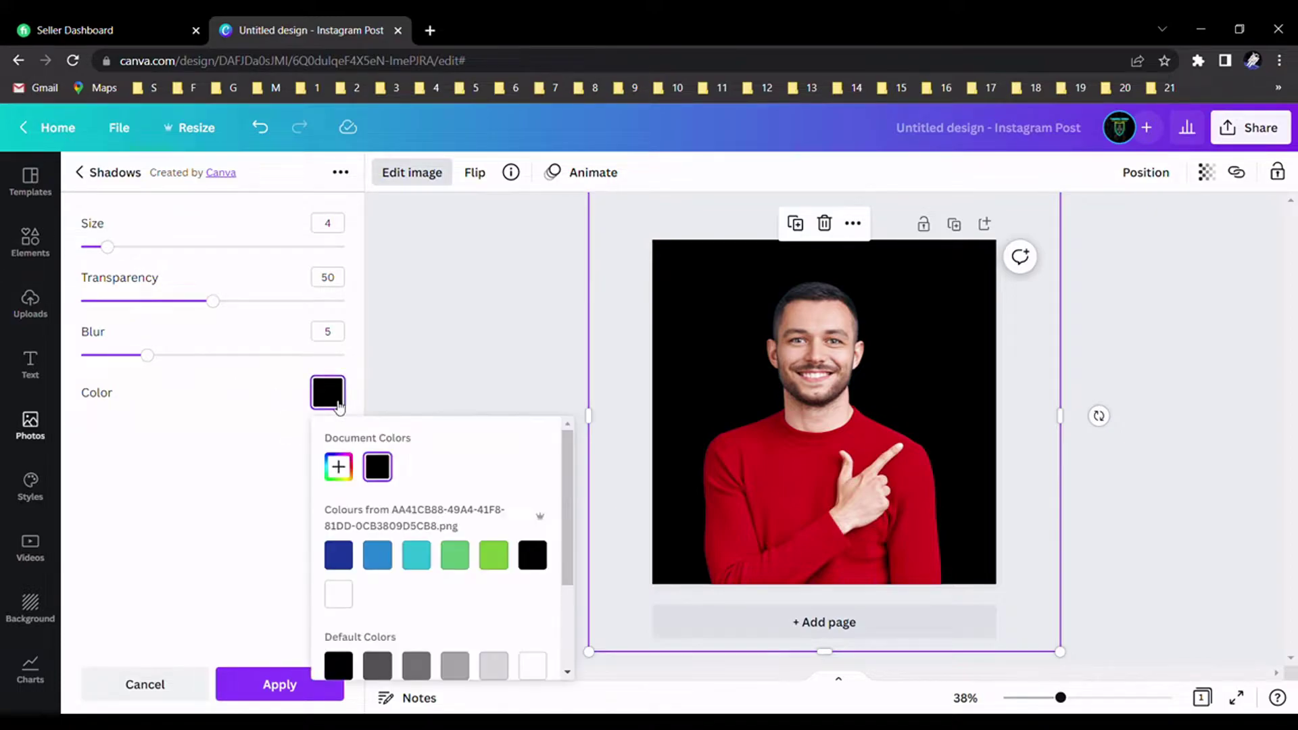
left_click(342, 595)
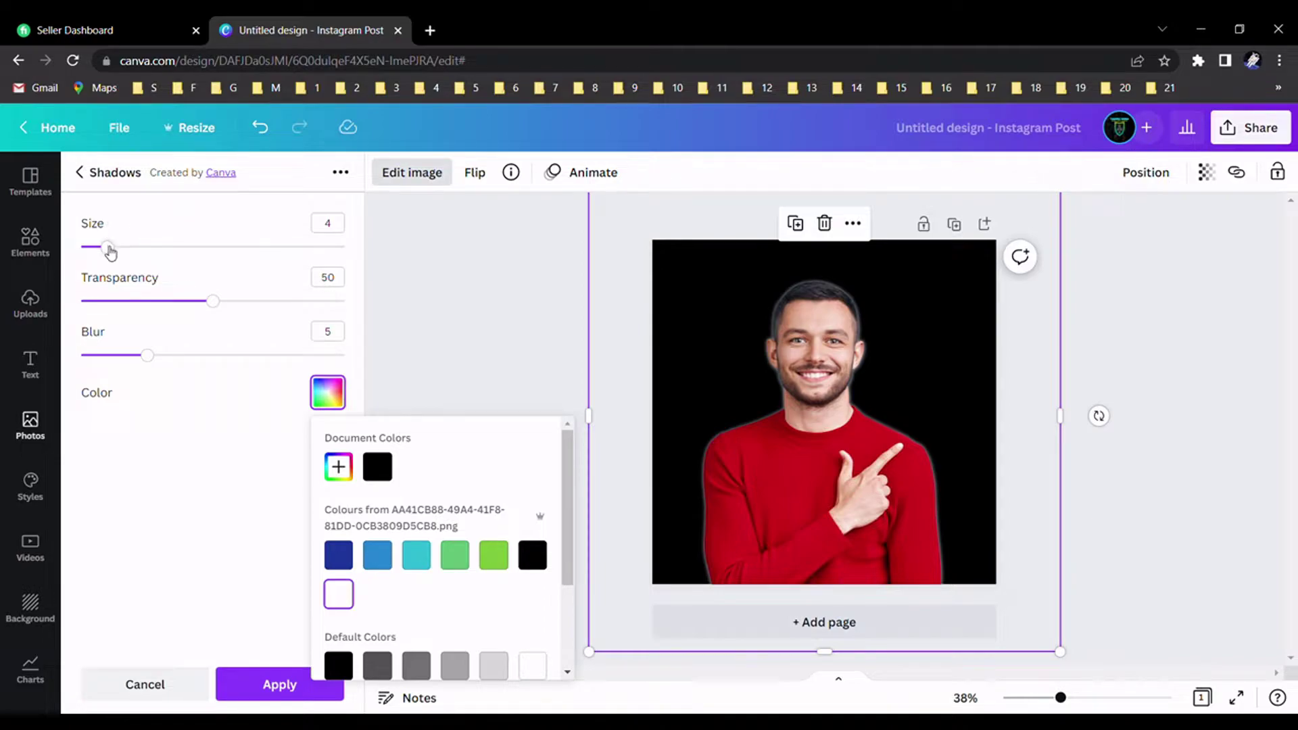
left_click_drag(108, 250, 166, 248)
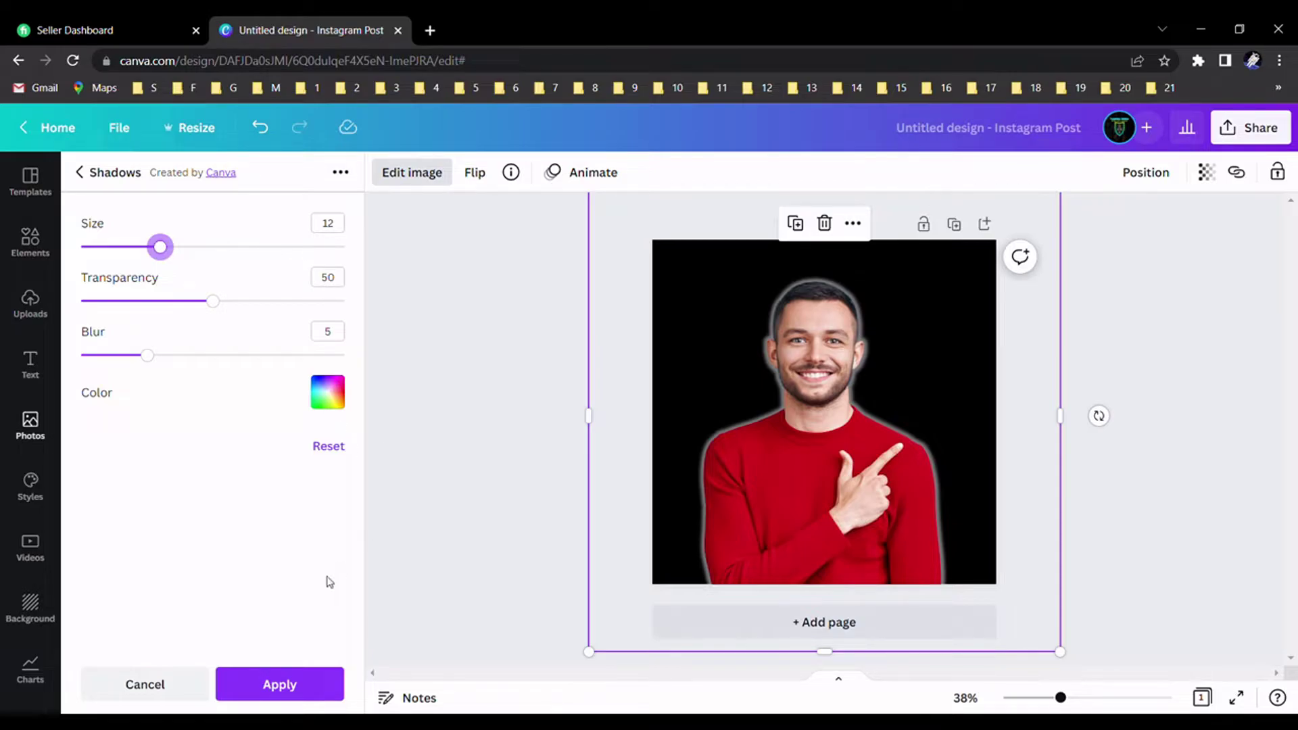
left_click(279, 684)
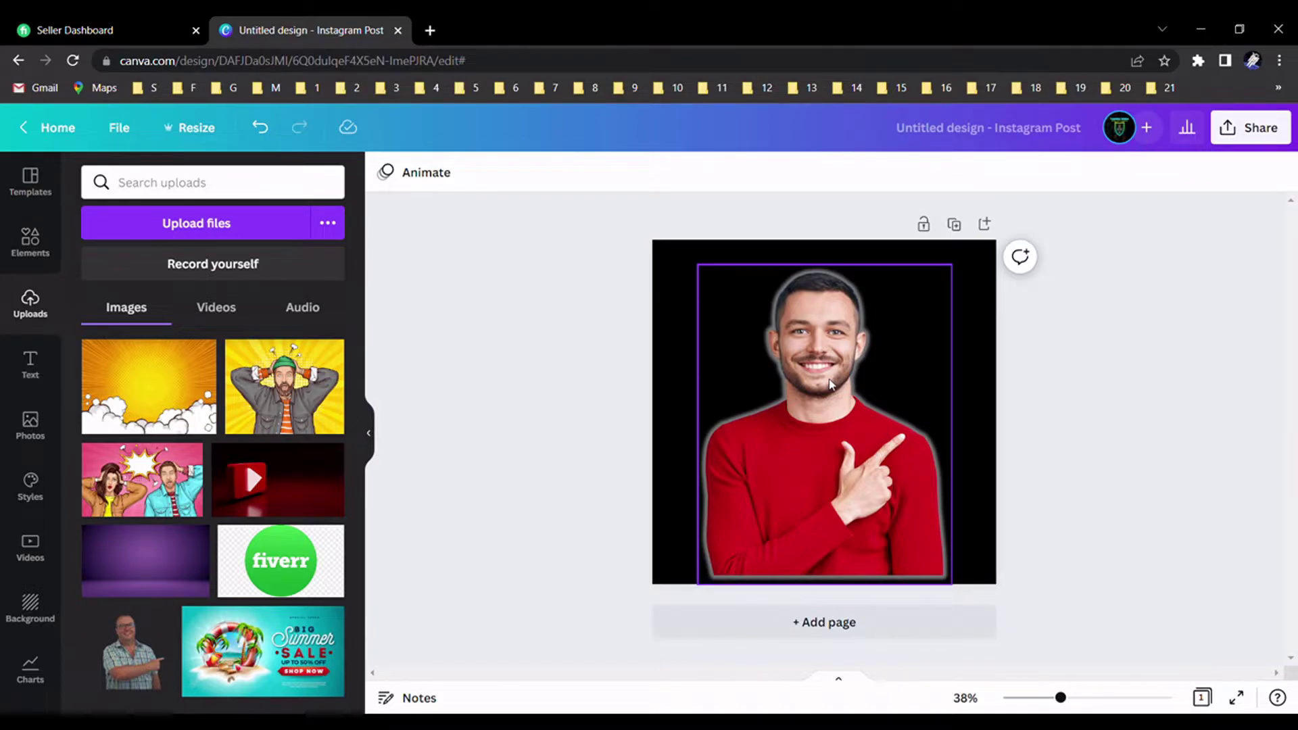
Apply the Glow shadow preset to the man's cutout, raise the photo's bottom edge, and show the glow's settings.
left_click(802, 354)
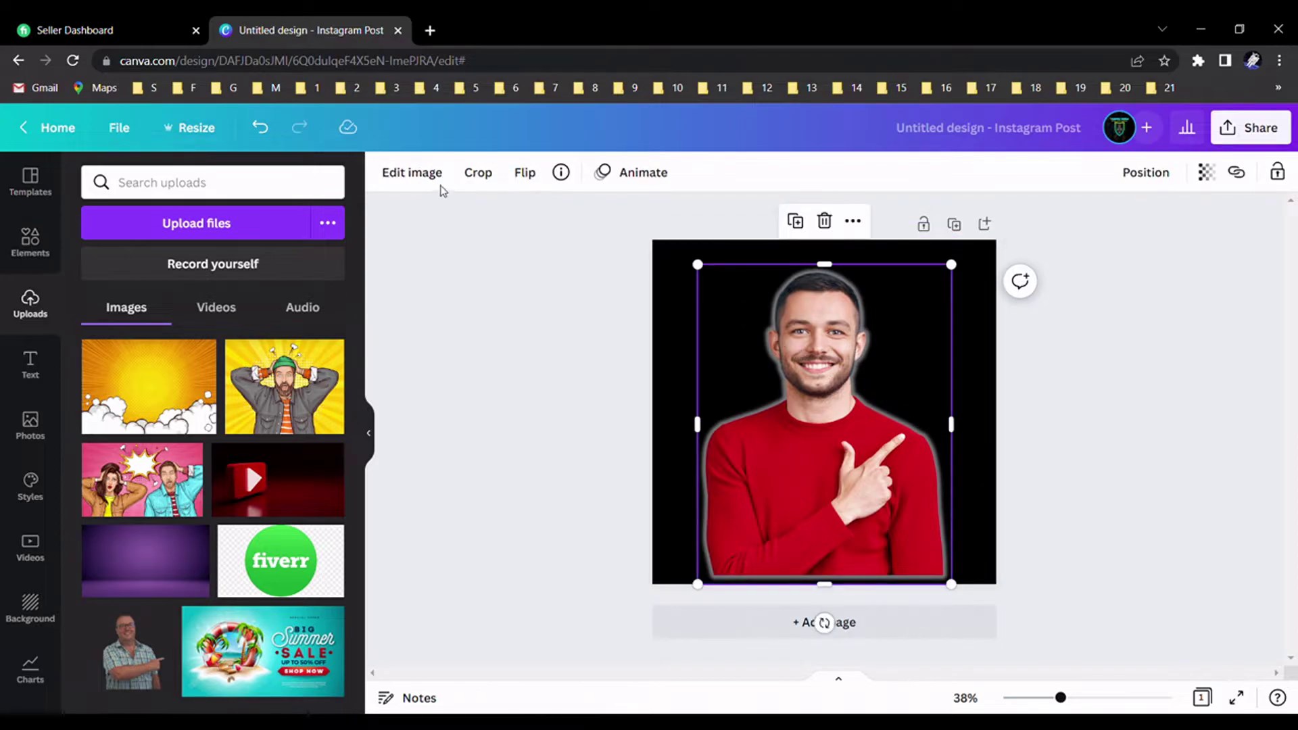
left_click(433, 174)
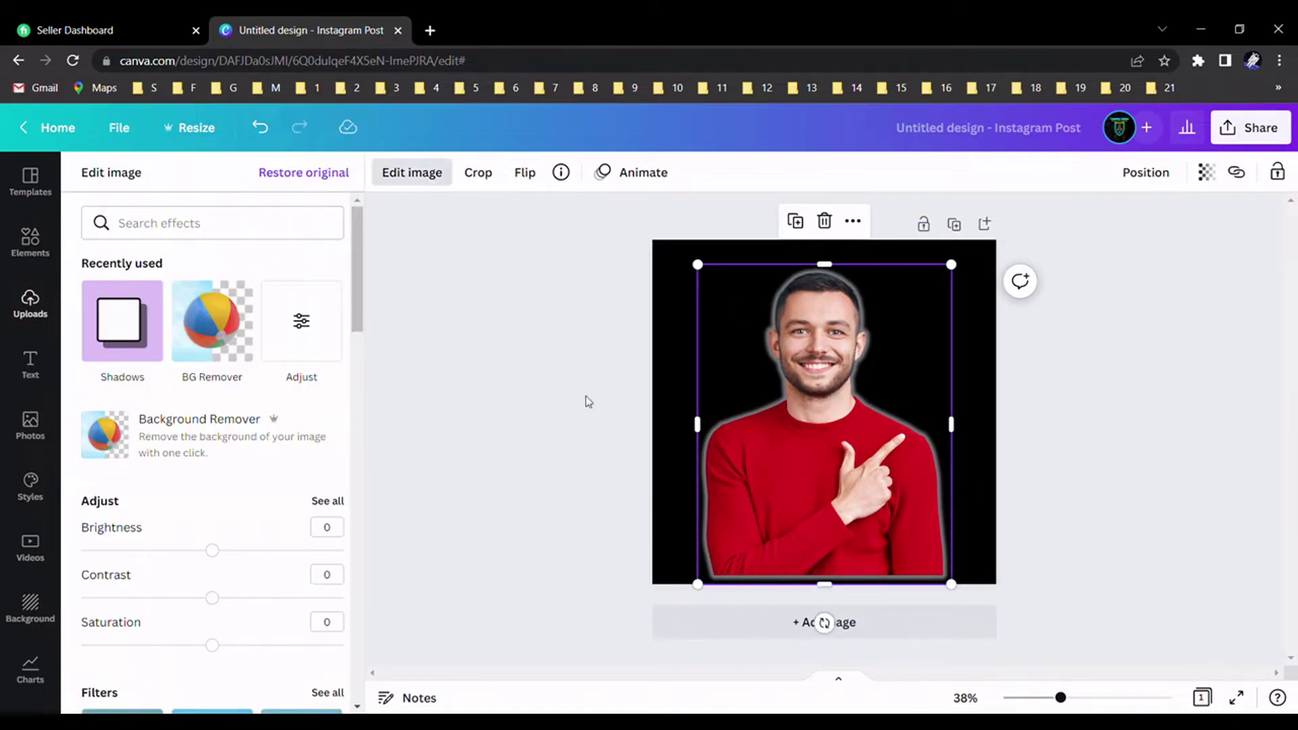
left_click(139, 343)
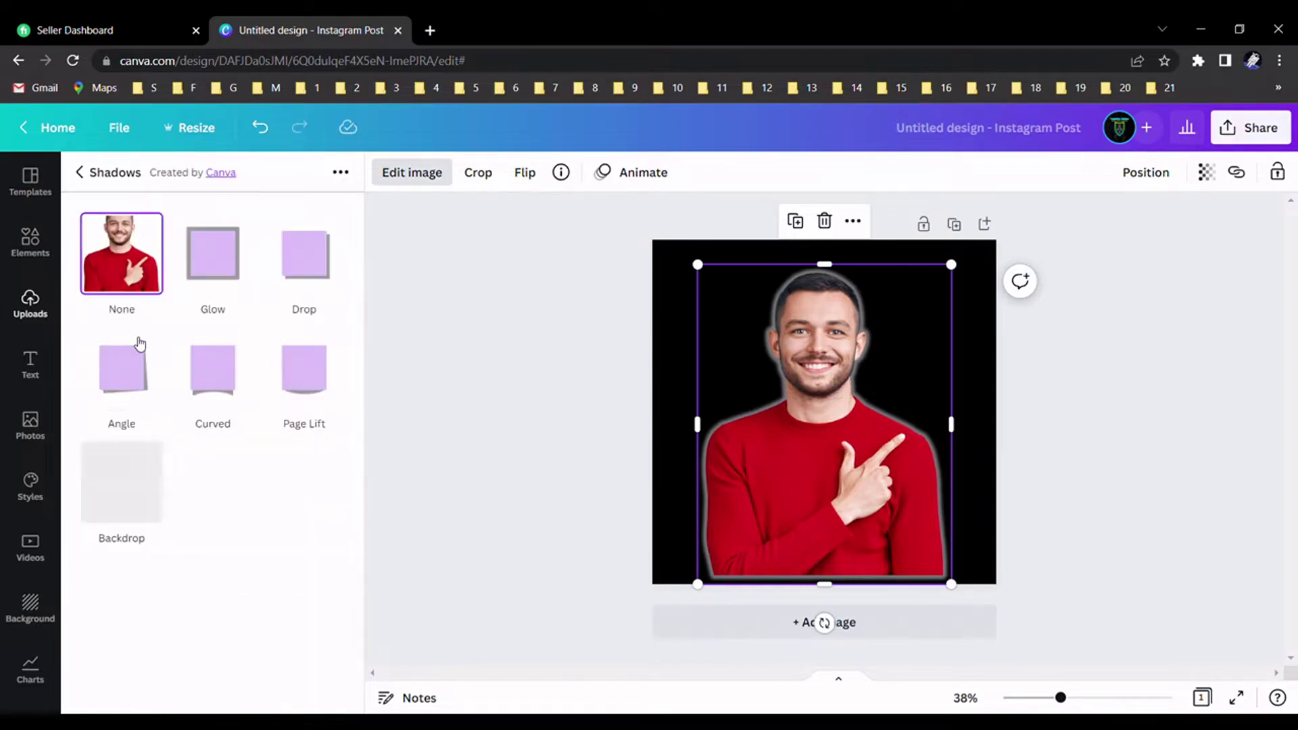
left_click(235, 258)
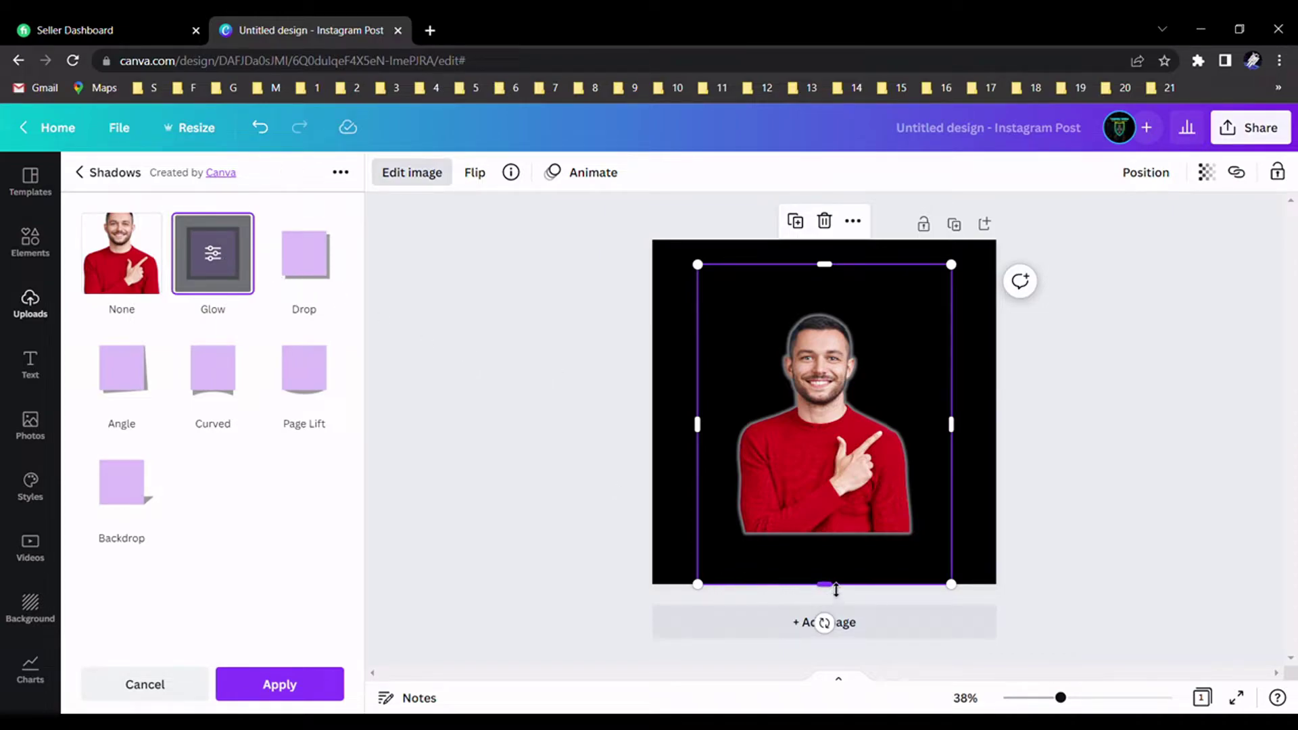
left_click_drag(836, 590, 836, 558)
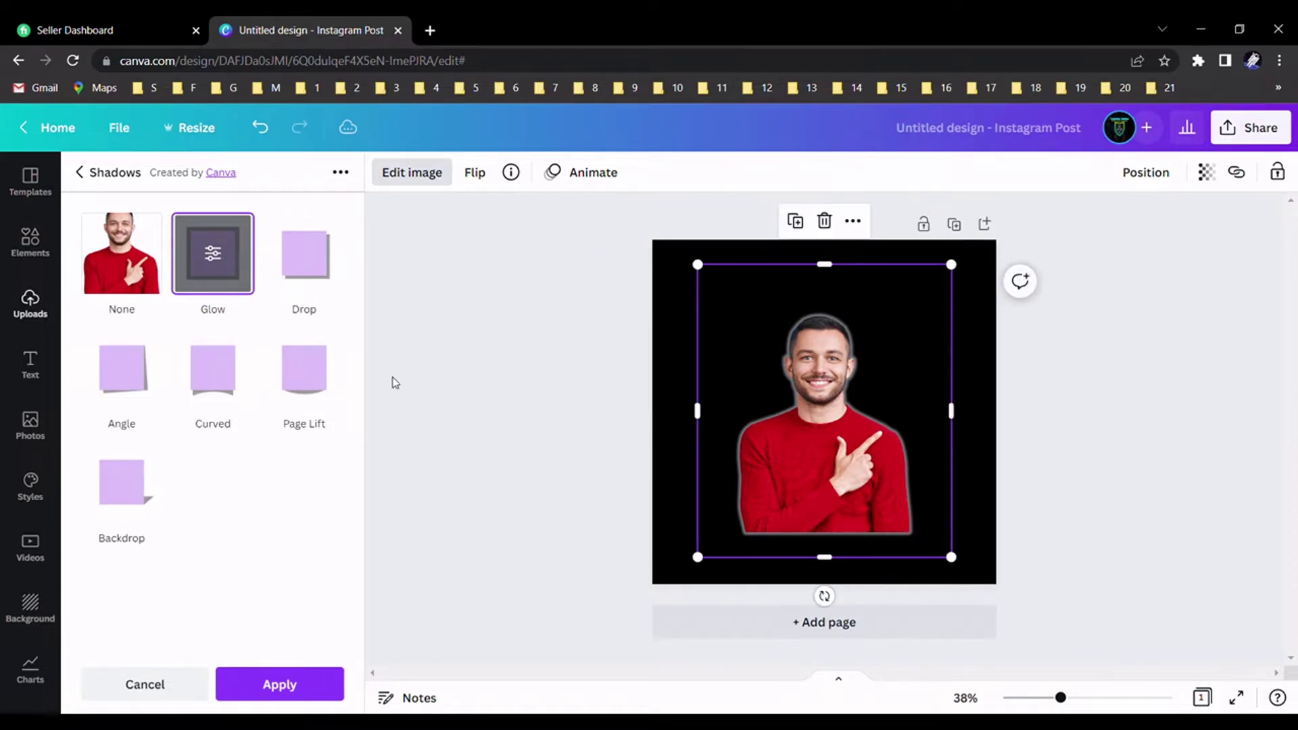
left_click(216, 255)
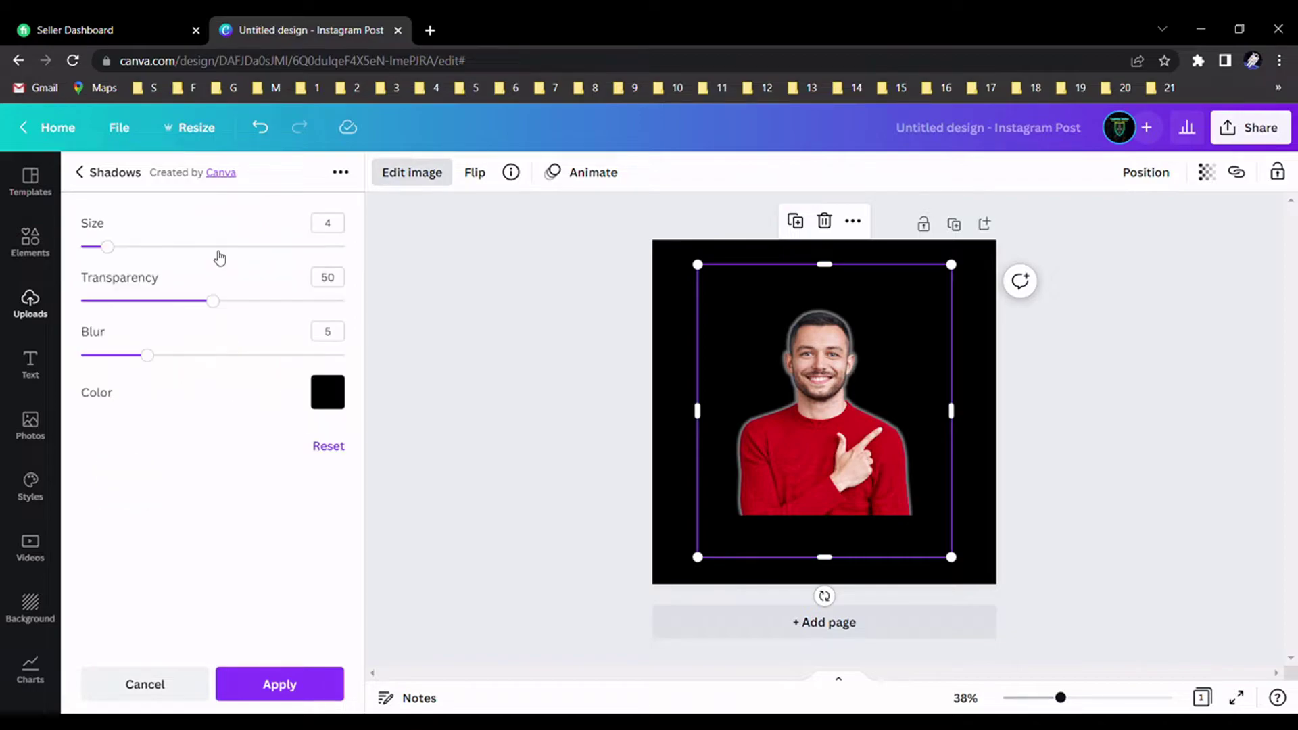
Make the glow red and raise its blur and size to 12.
left_click(329, 392)
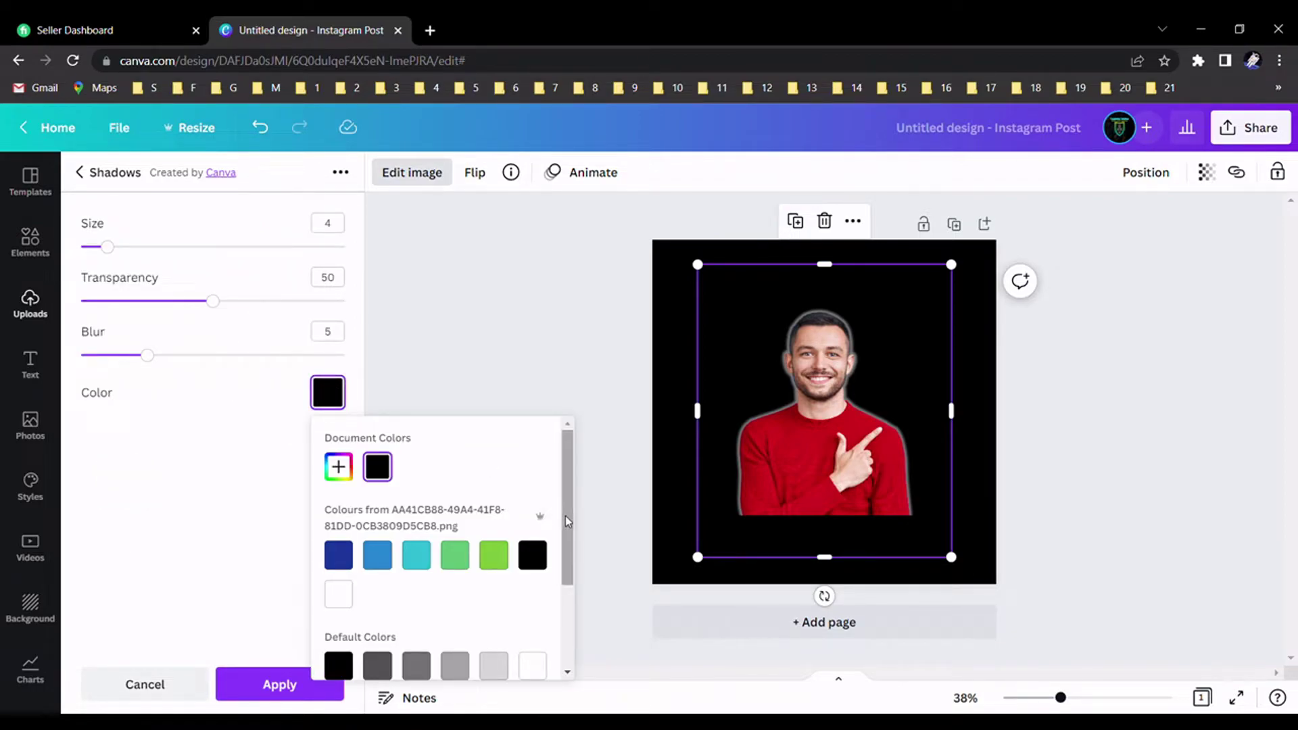
left_click_drag(565, 517, 570, 596)
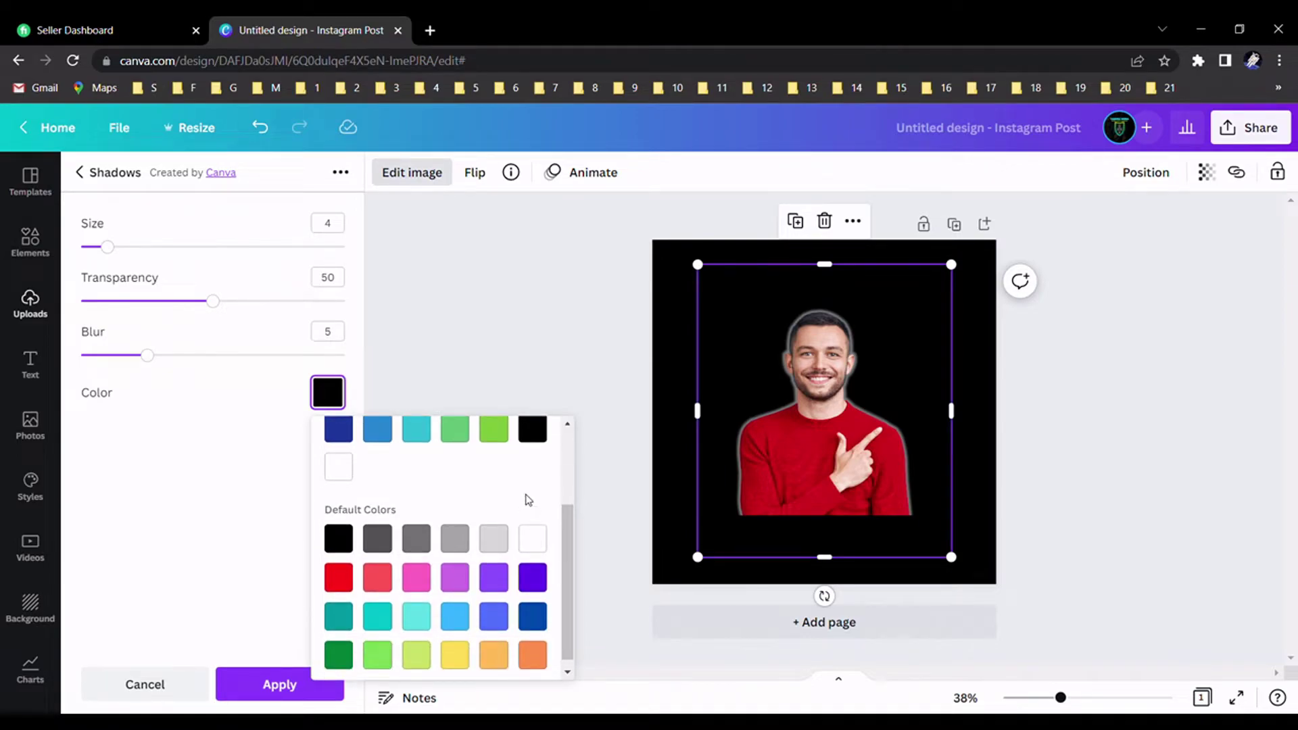
left_click(342, 579)
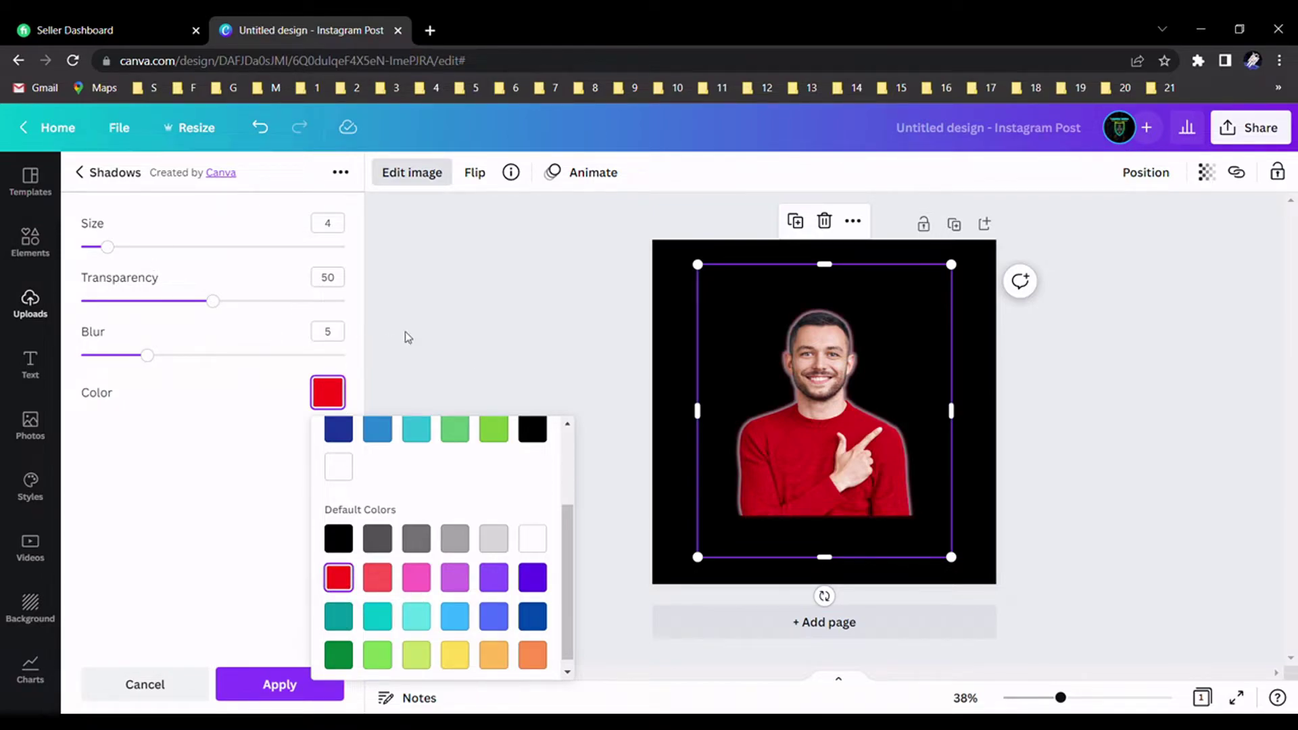
left_click(150, 356)
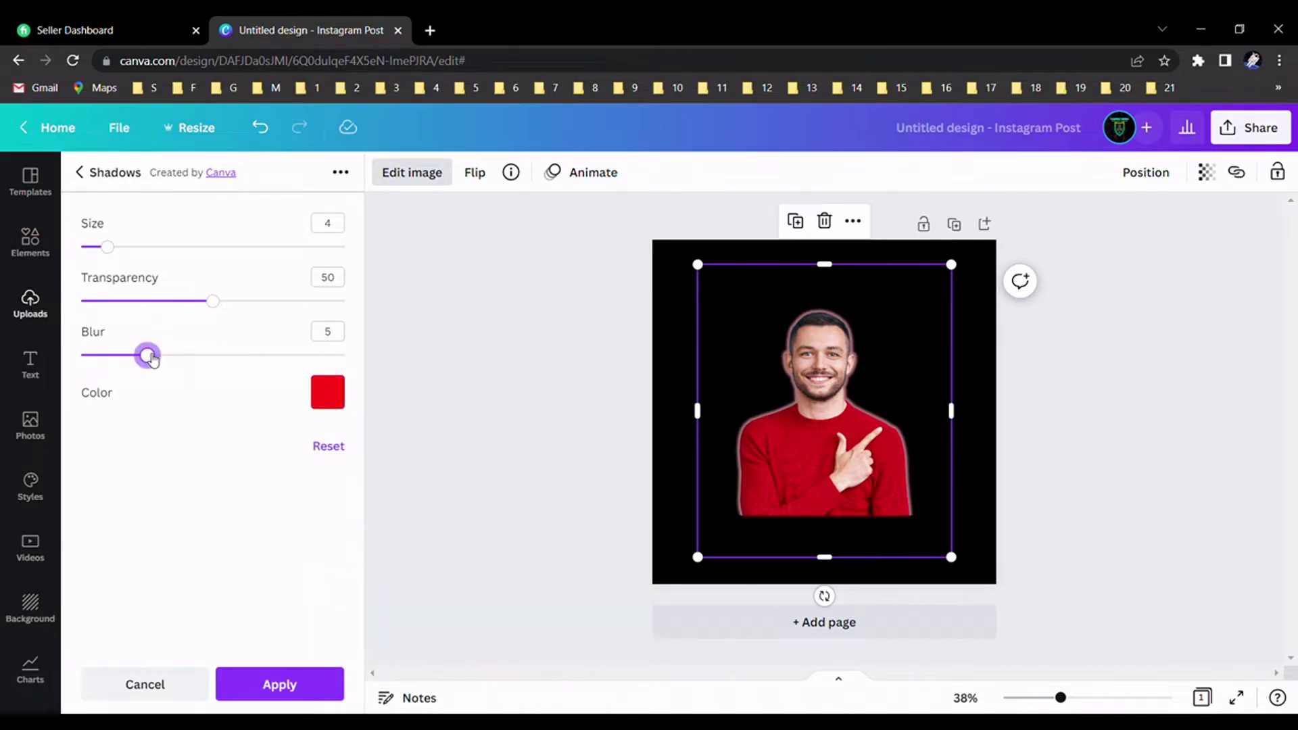
left_click_drag(152, 359, 244, 359)
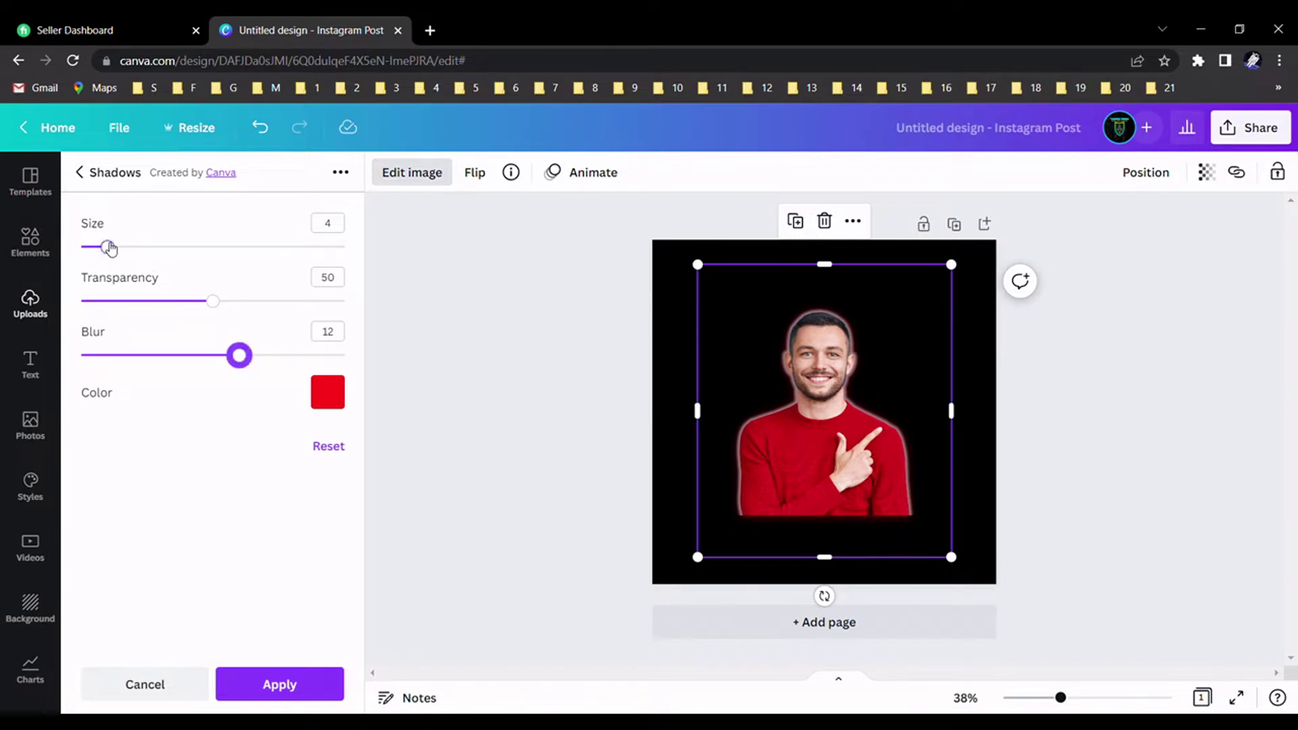
left_click_drag(108, 246, 162, 247)
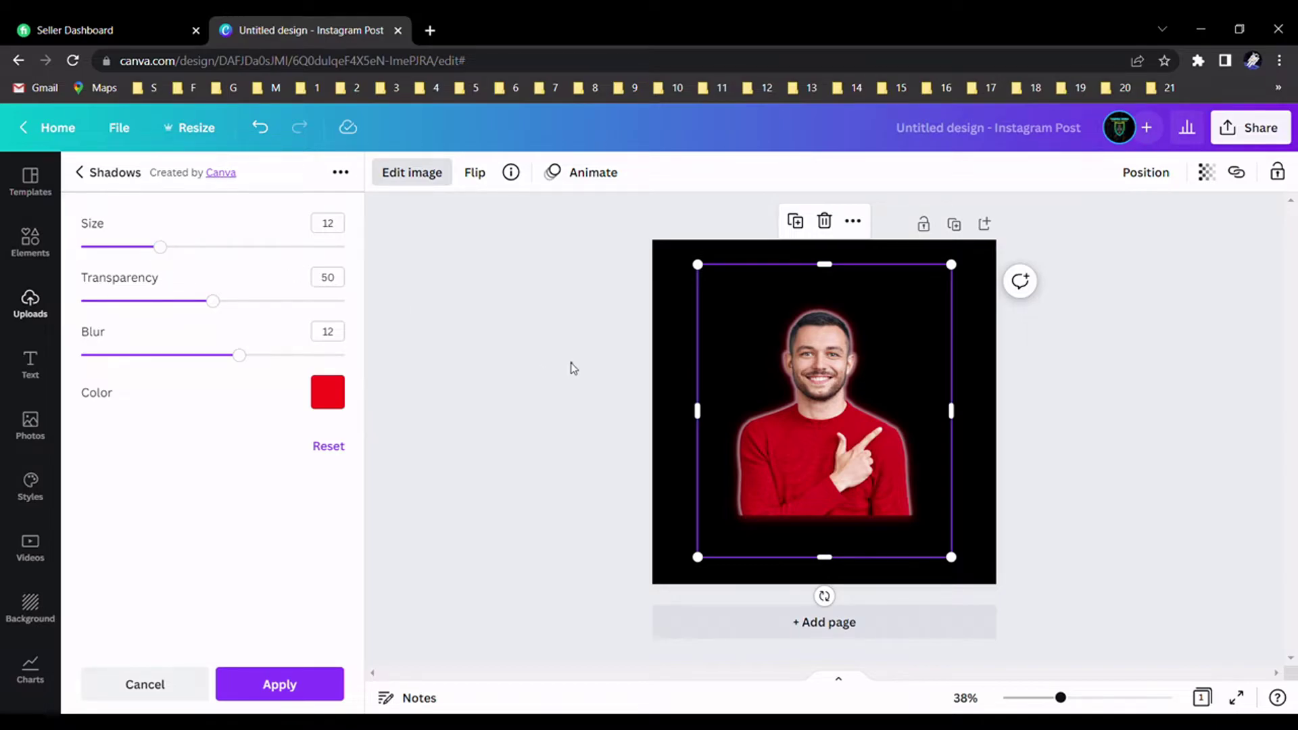
Enlarge the glowing photo and centre it on the black canvas, then deselect to preview.
left_click_drag(698, 557, 654, 617)
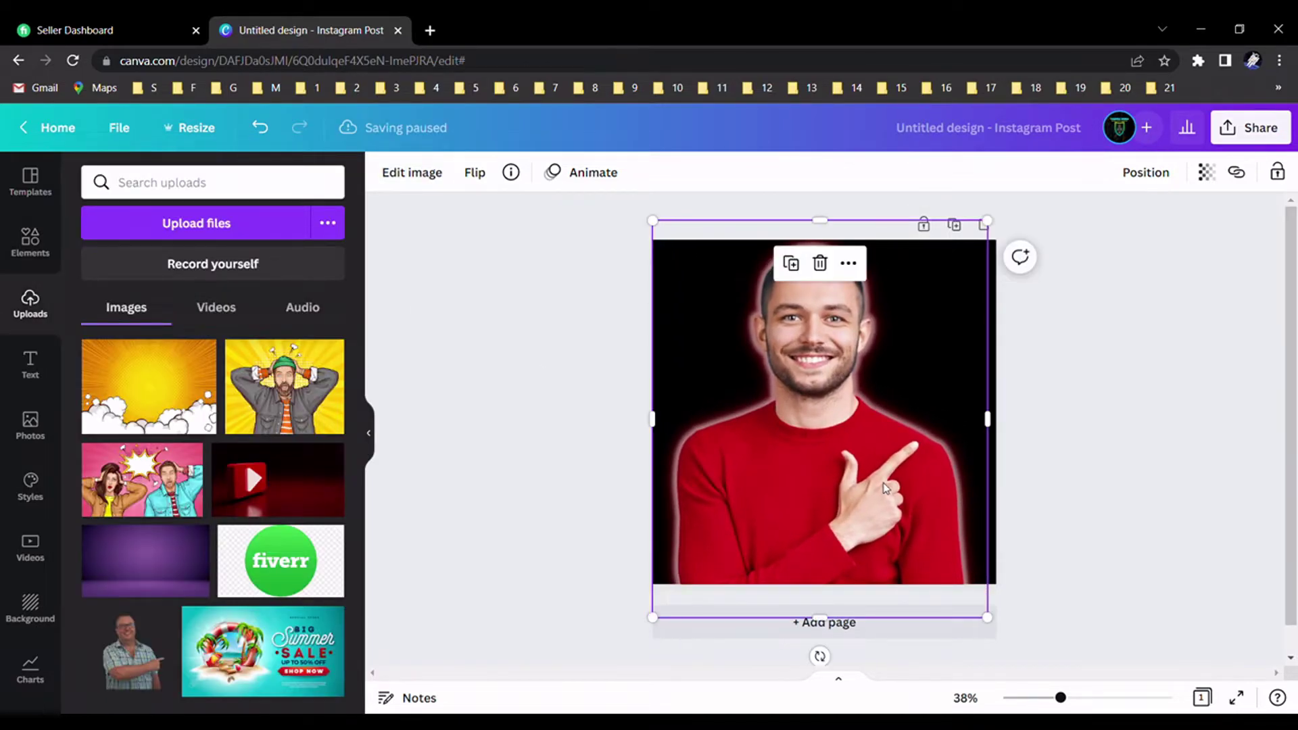
left_click_drag(886, 488, 891, 502)
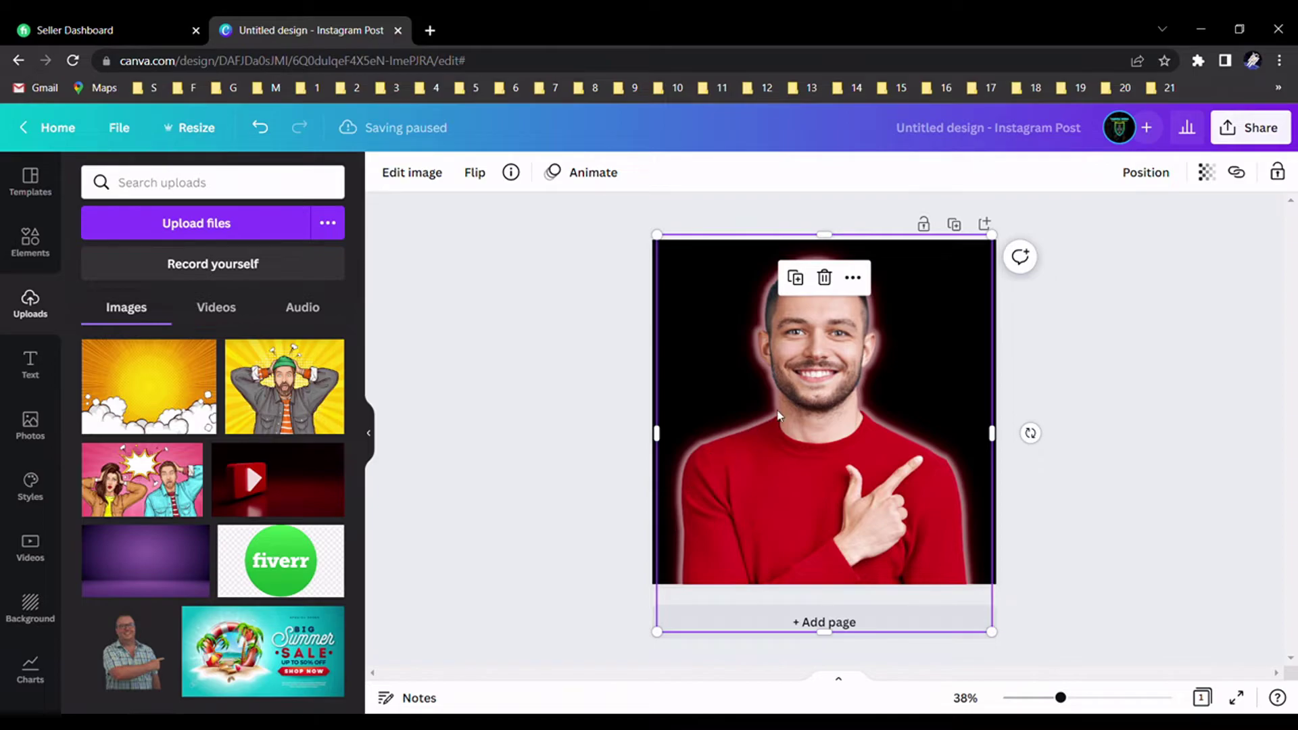
left_click(1047, 369)
left_click_drag(880, 414, 886, 414)
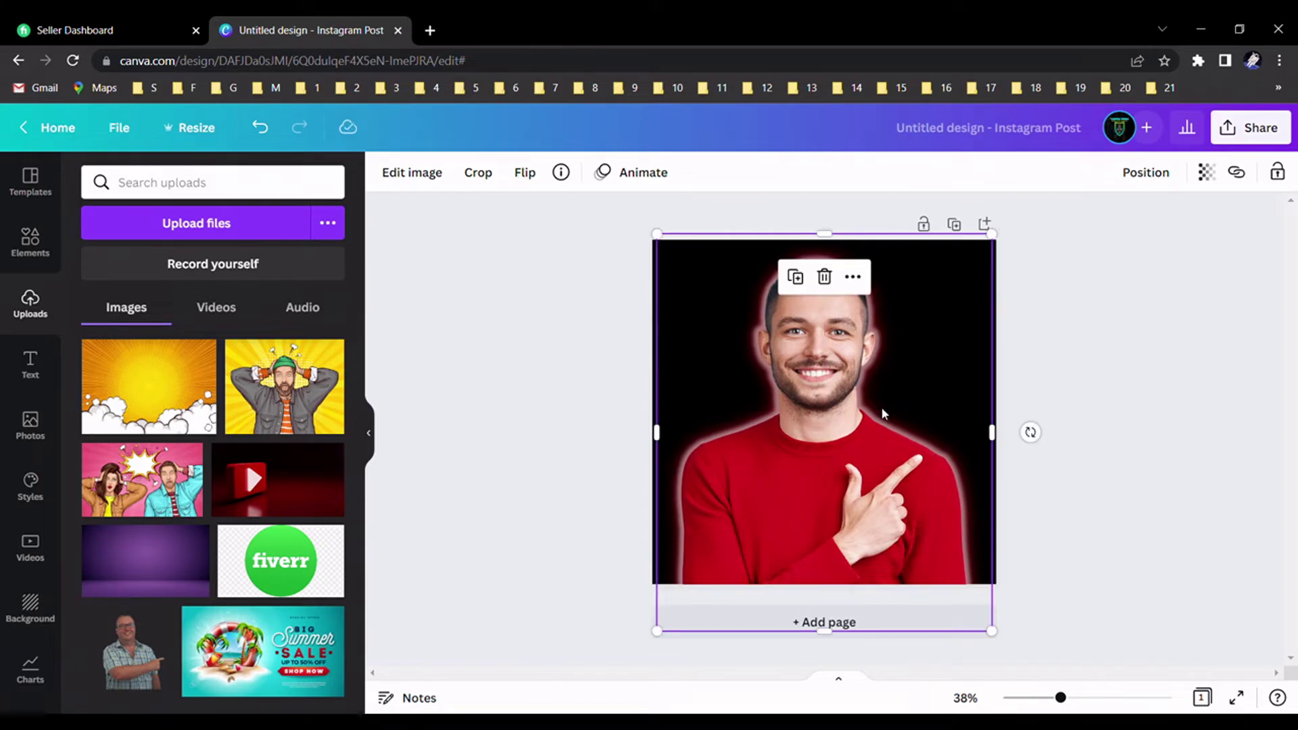
left_click(1049, 381)
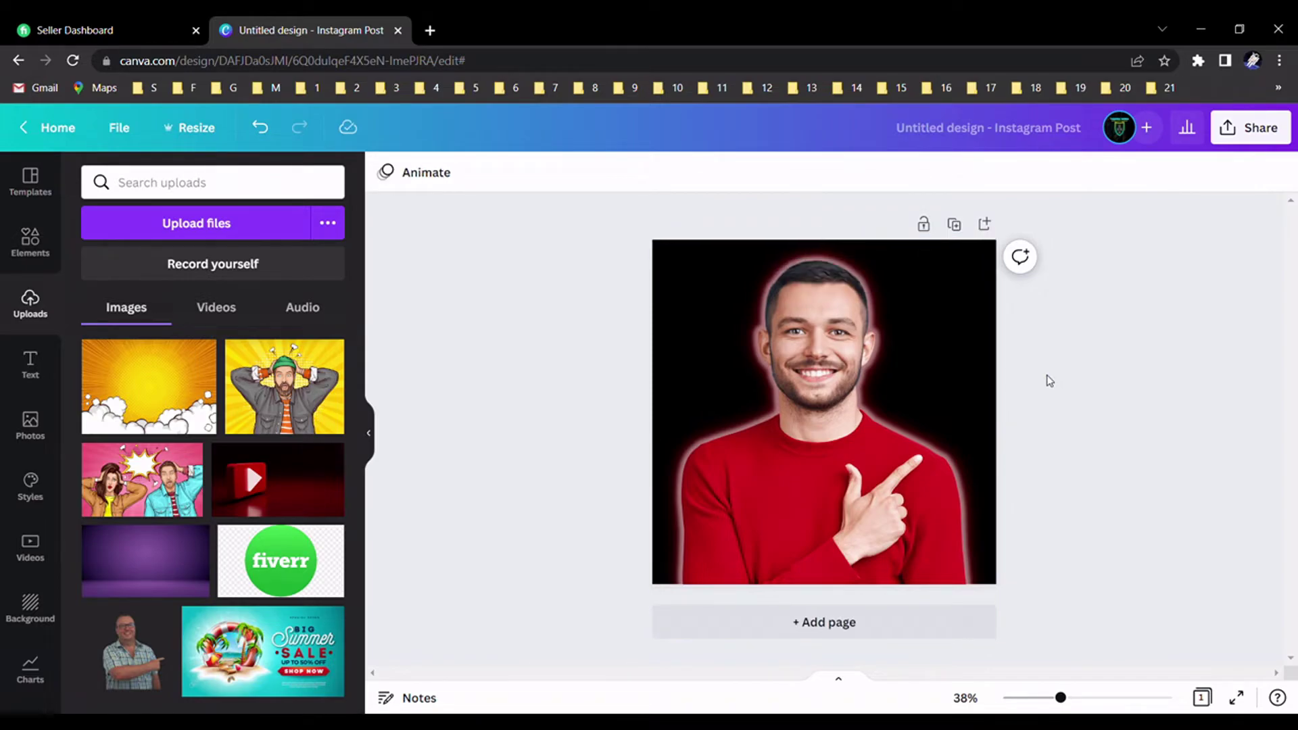
Add a second red Glow shadow layer to the man's photo.
left_click(915, 432)
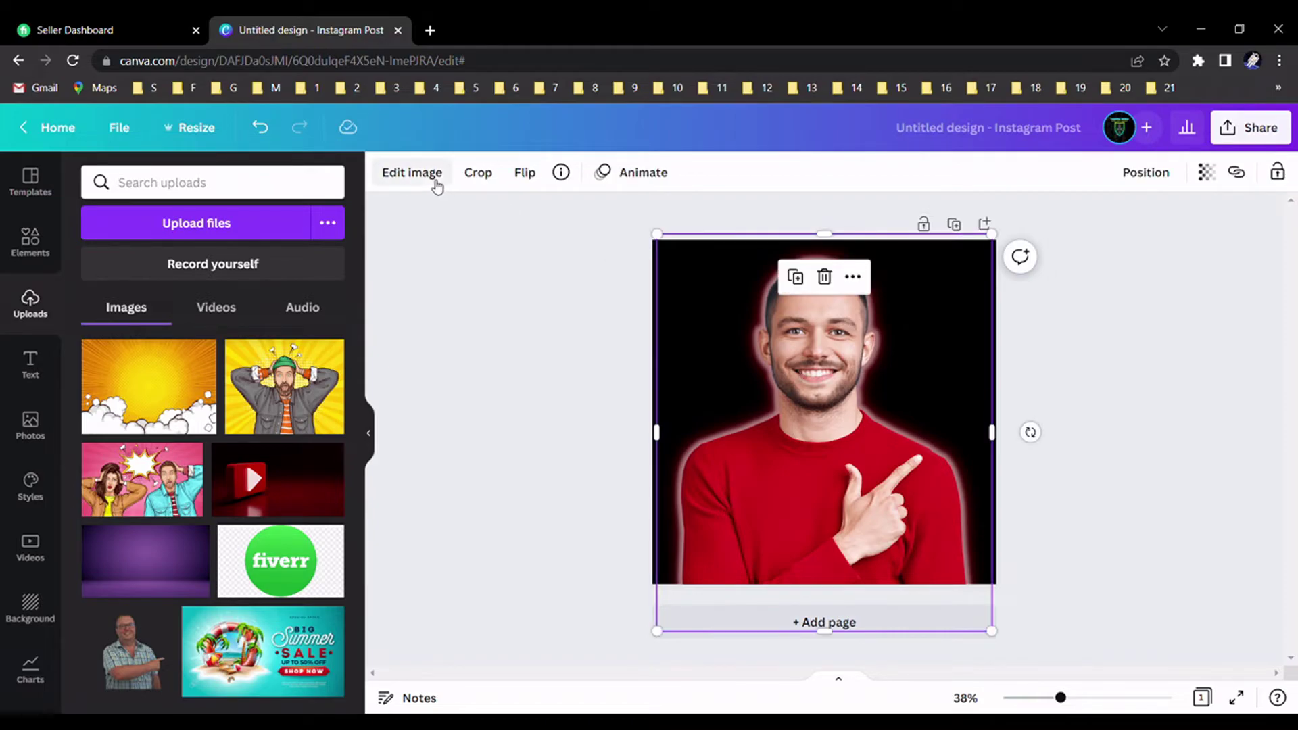
left_click(413, 173)
left_click(161, 323)
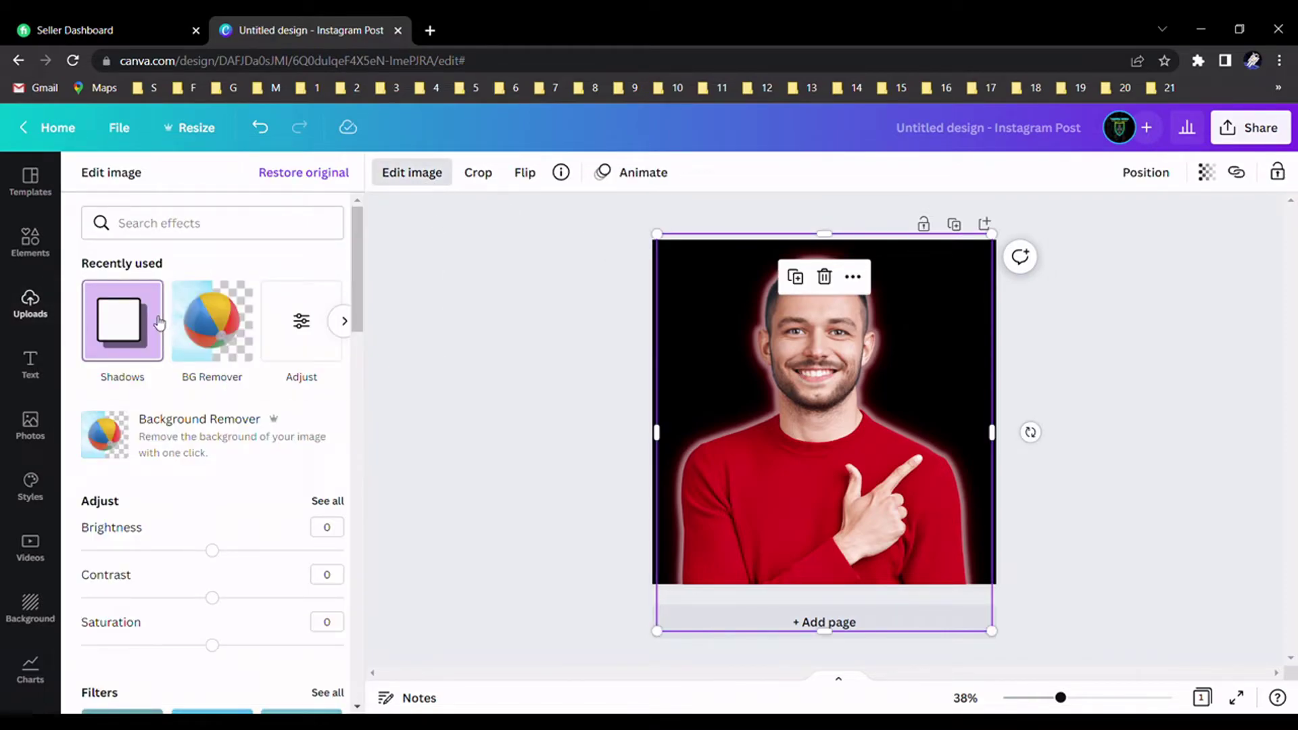
left_click(240, 252)
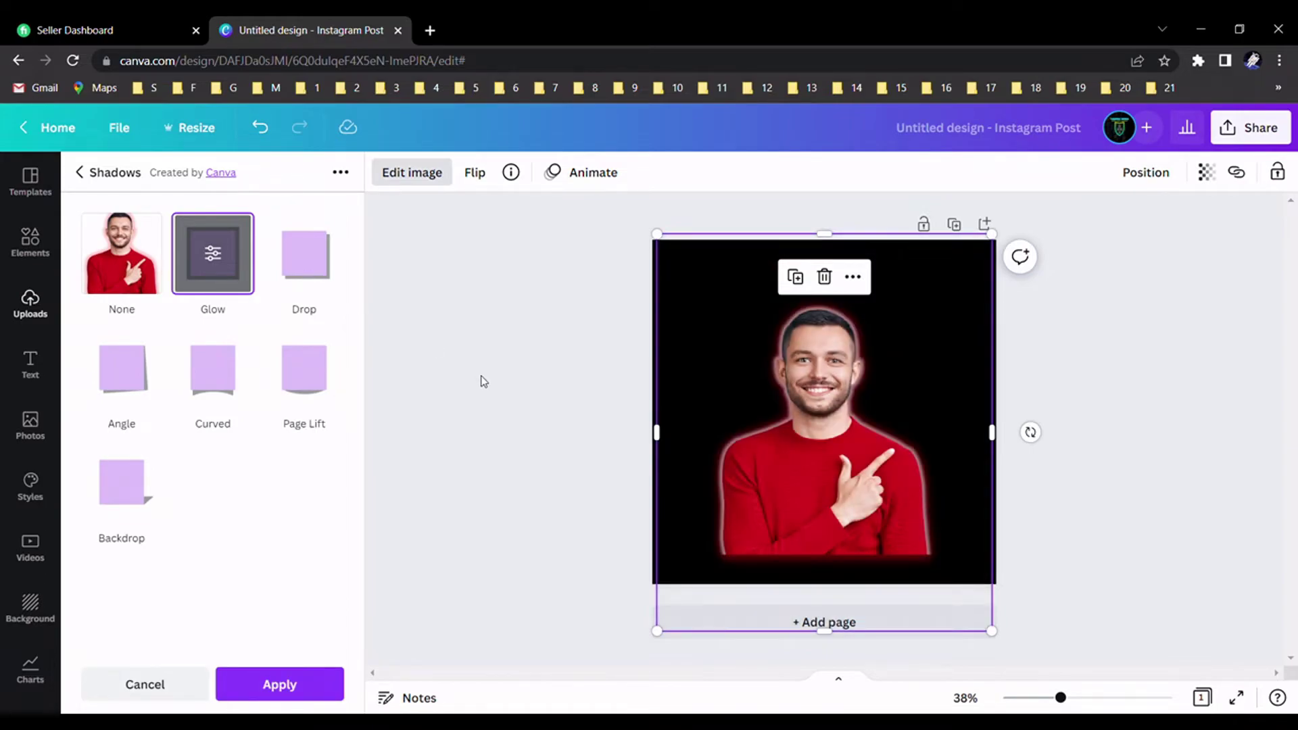
left_click(213, 256)
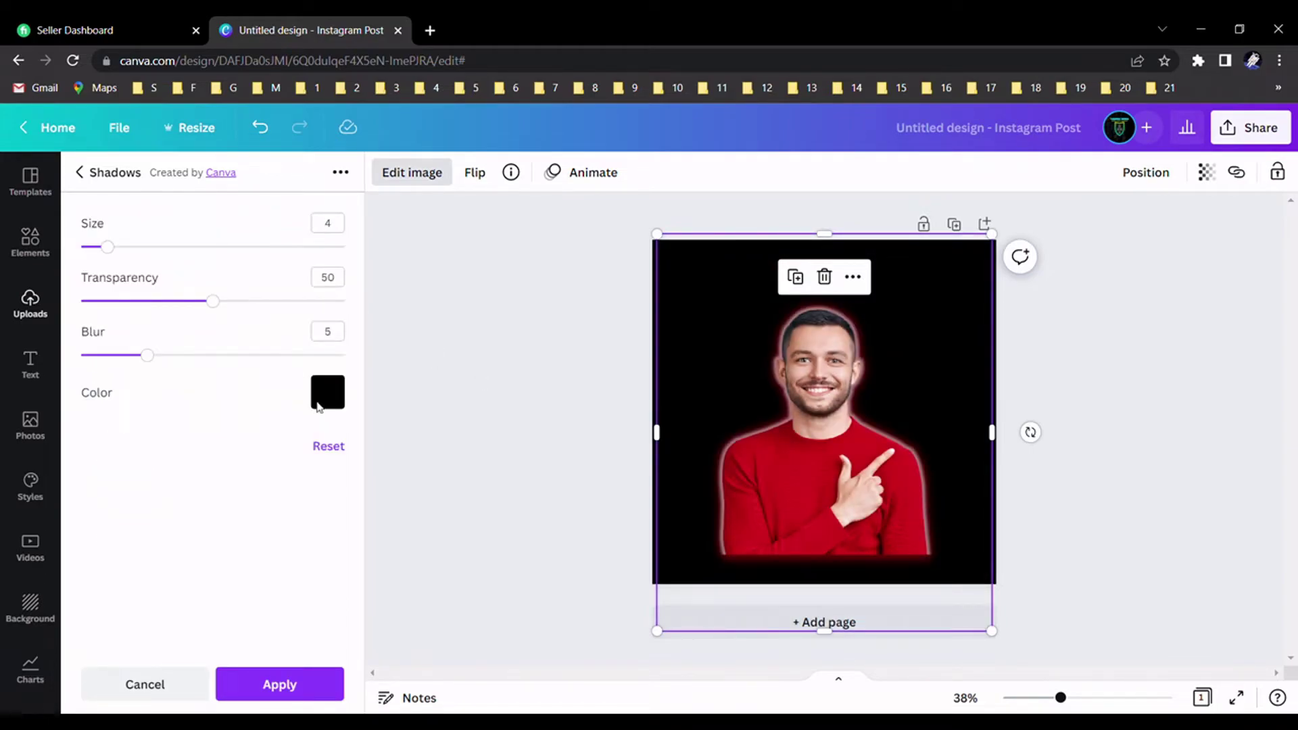
left_click(329, 400)
scroll(352, 541, "down", 2)
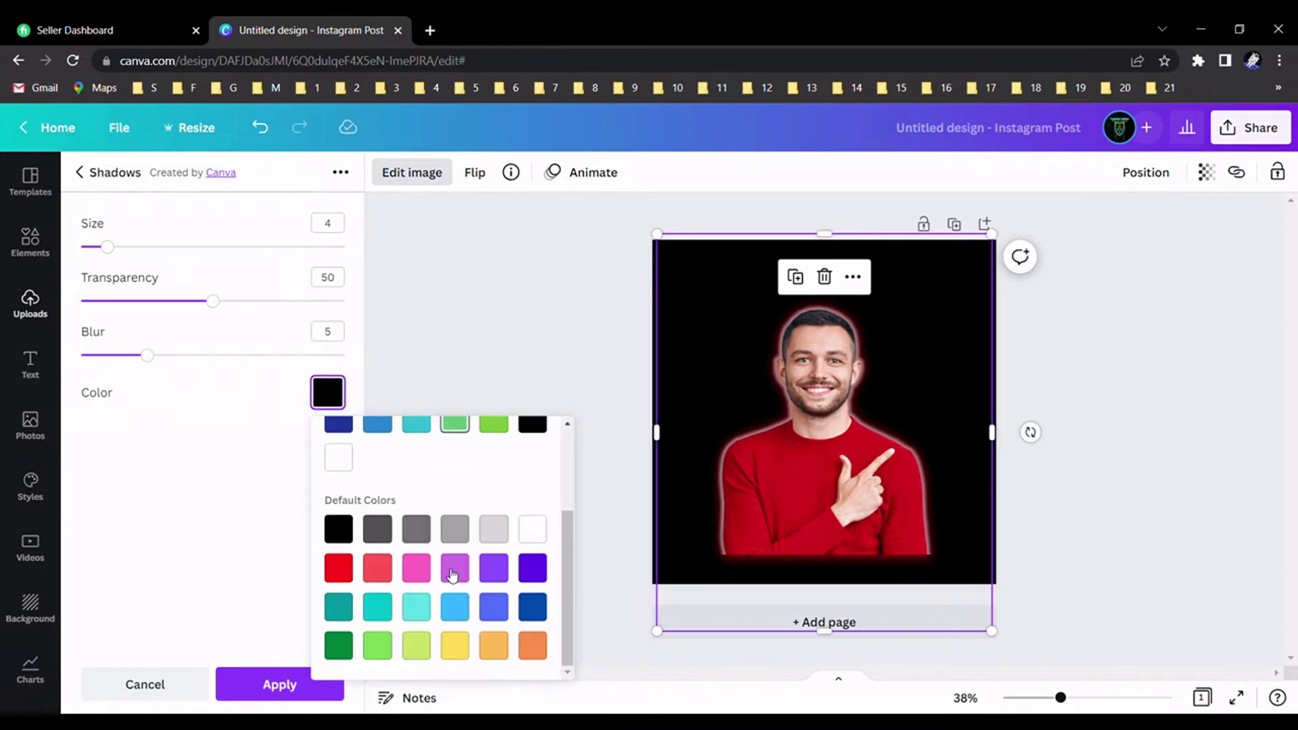
left_click(341, 572)
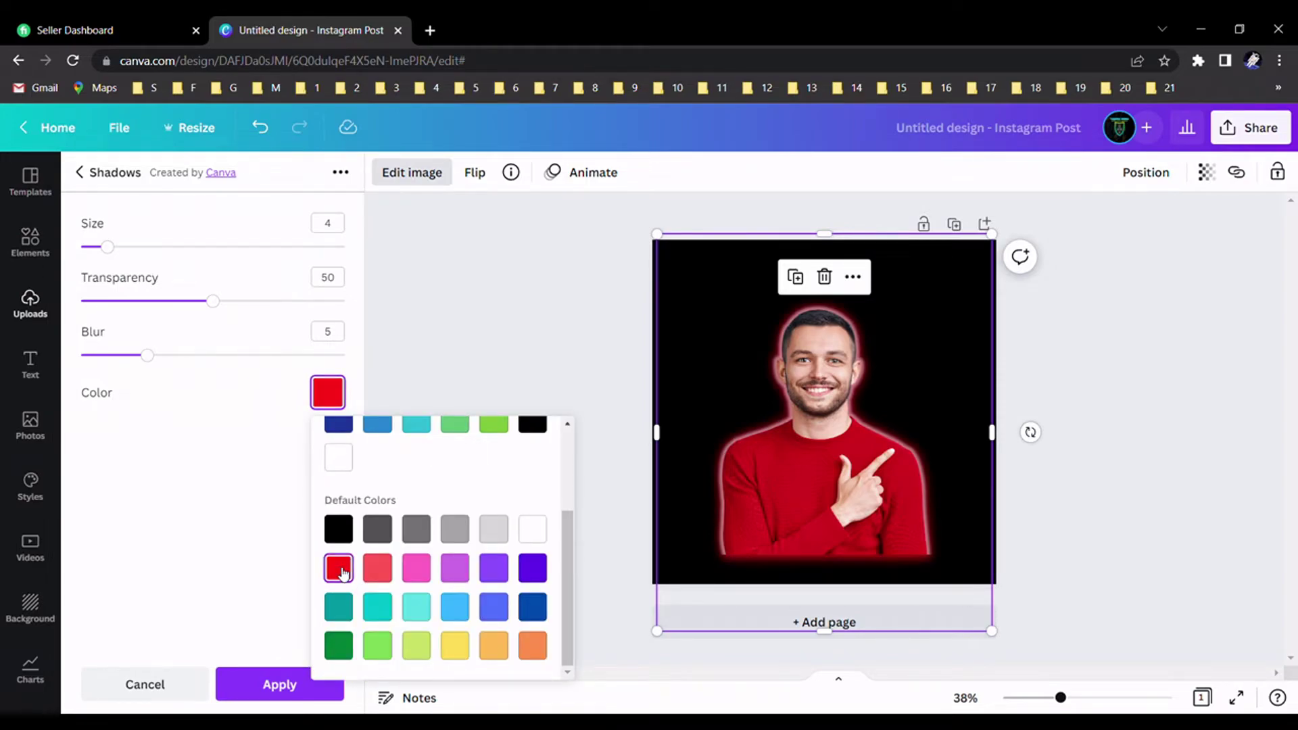
left_click(278, 685)
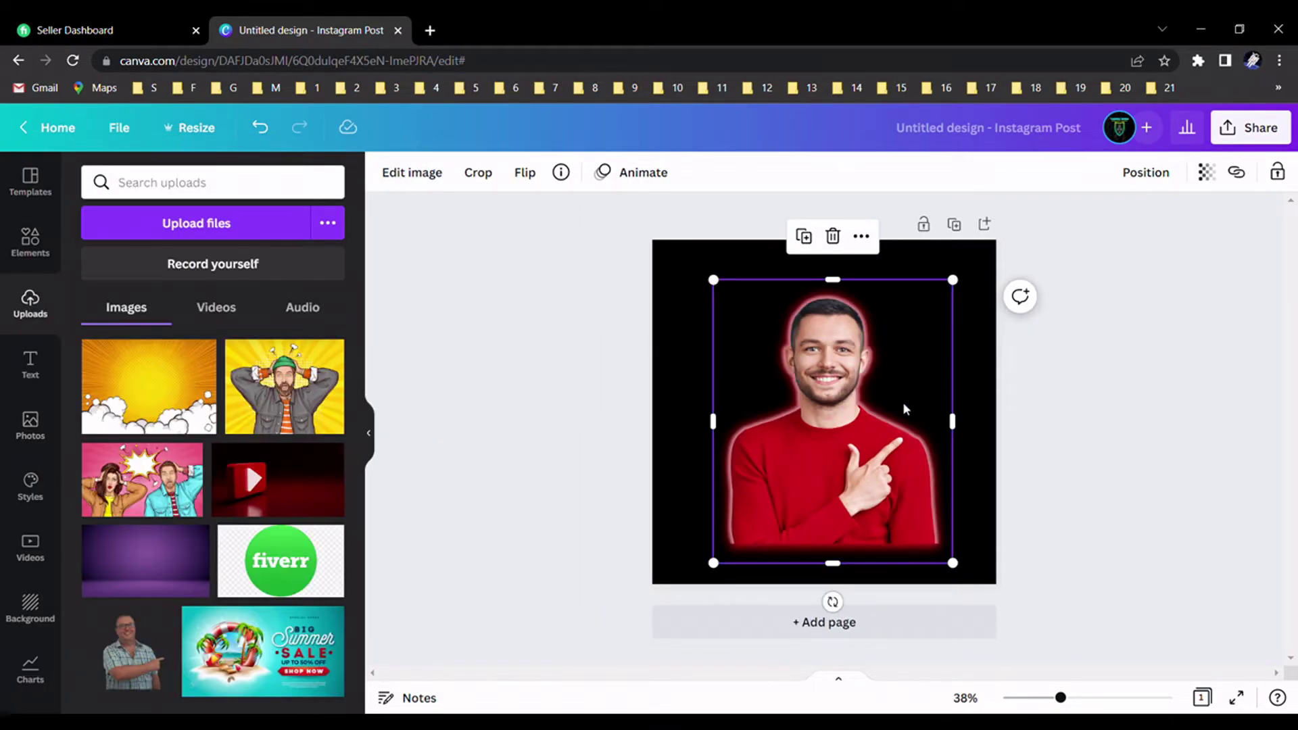
Move the photo left and enlarge it to span nearly the full black square.
left_click_drag(904, 410, 834, 429)
left_click_drag(915, 294, 1016, 270)
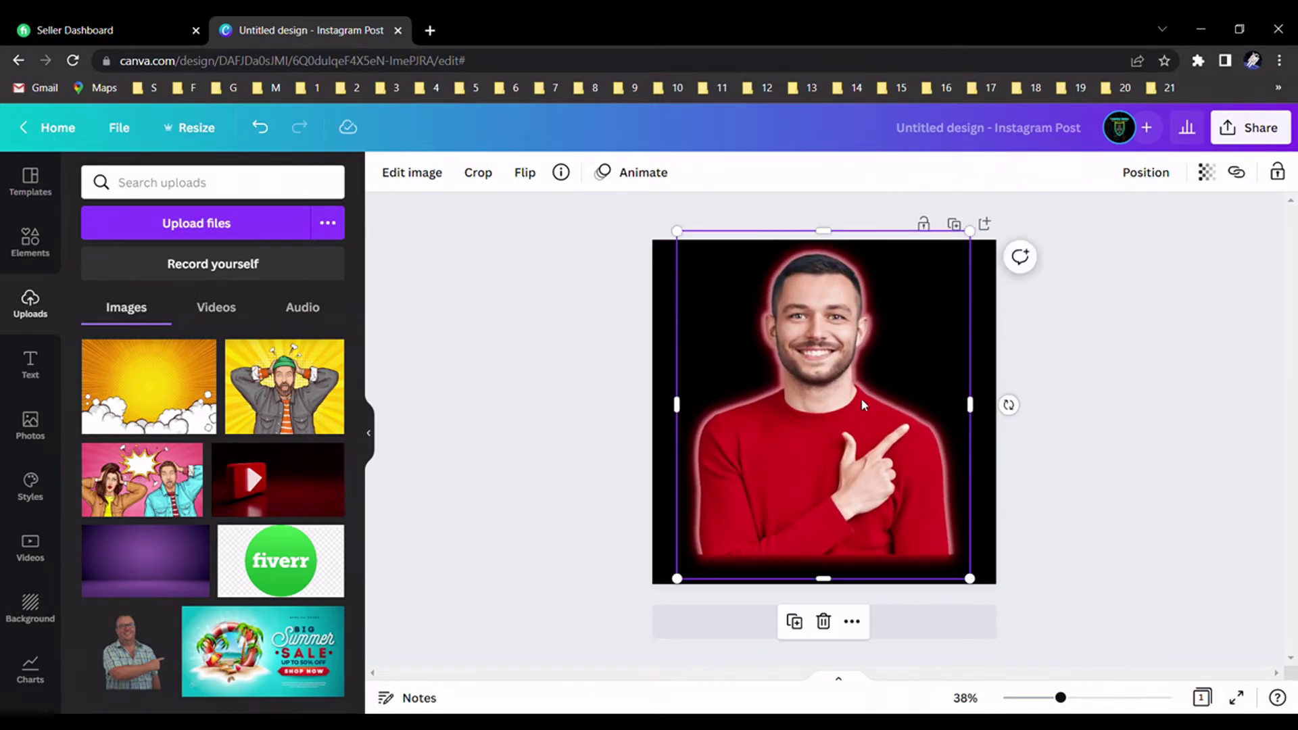
left_click_drag(862, 399, 871, 423)
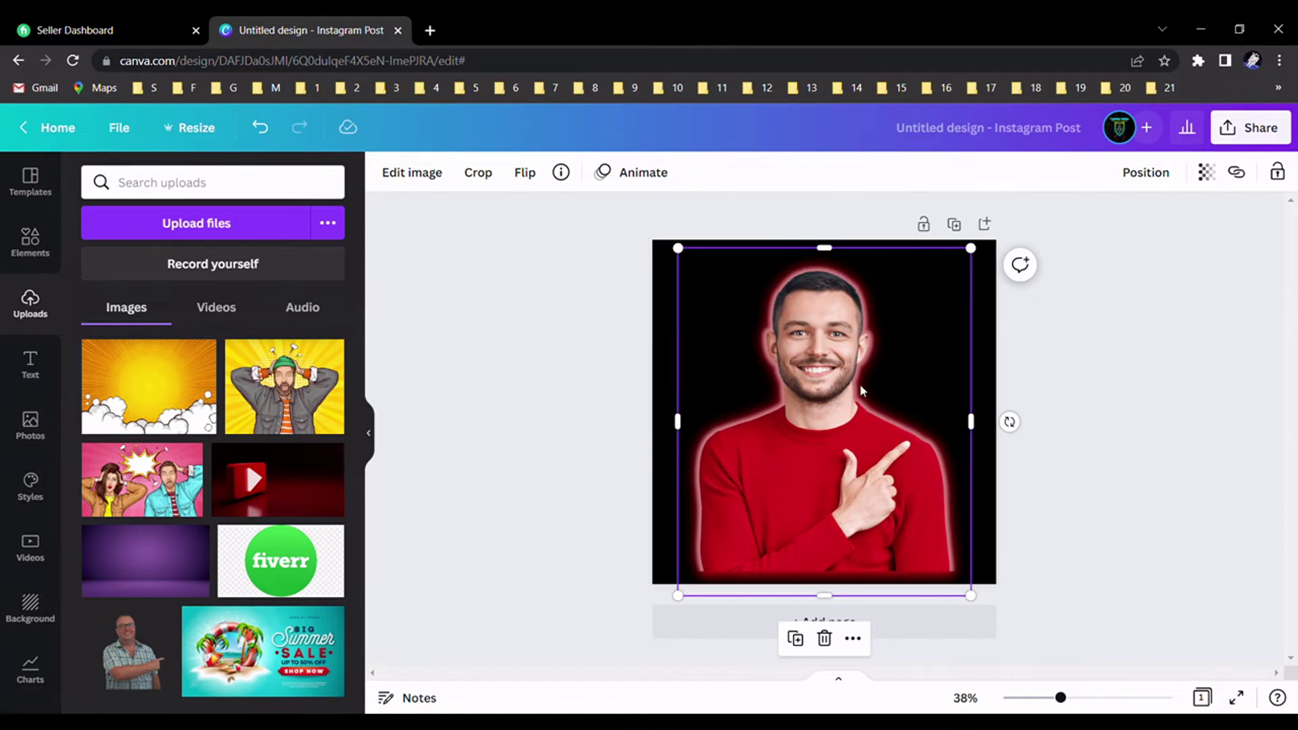
left_click_drag(859, 391, 859, 386)
Add another red Glow layer around the man and close the effects panel.
left_click(411, 172)
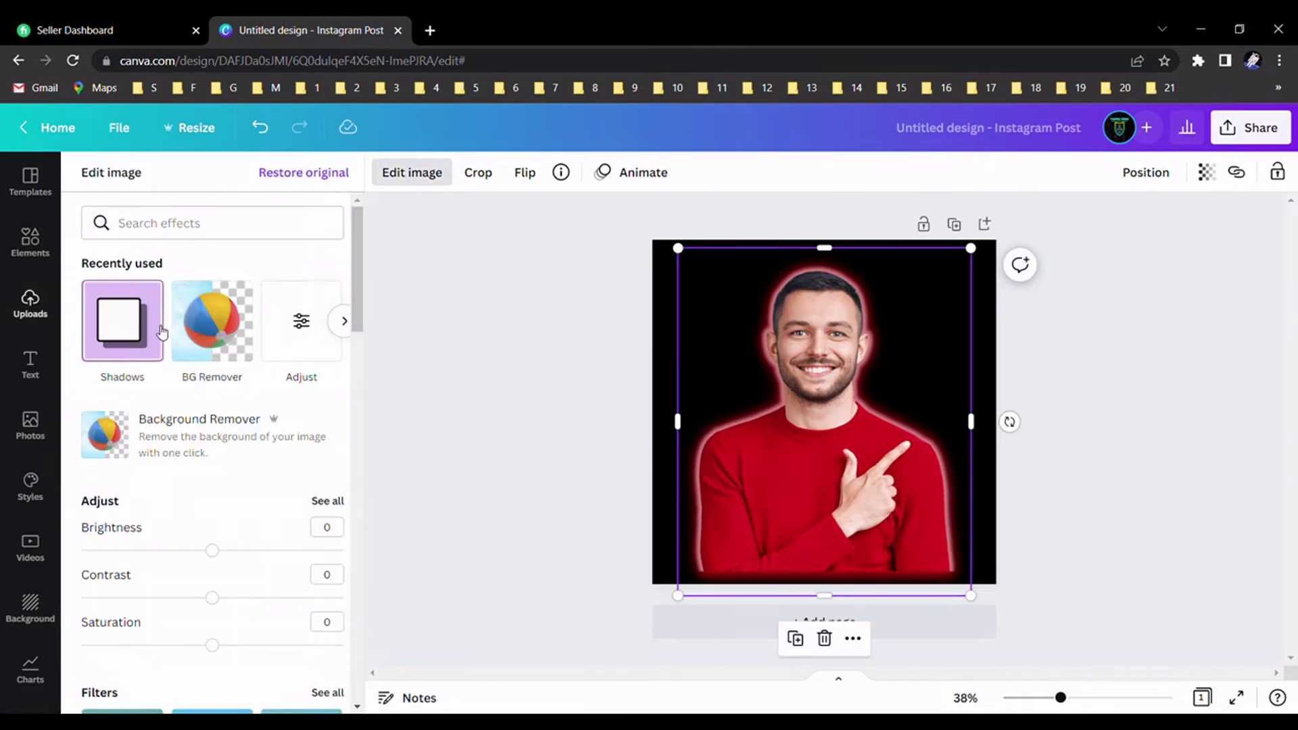
left_click(136, 318)
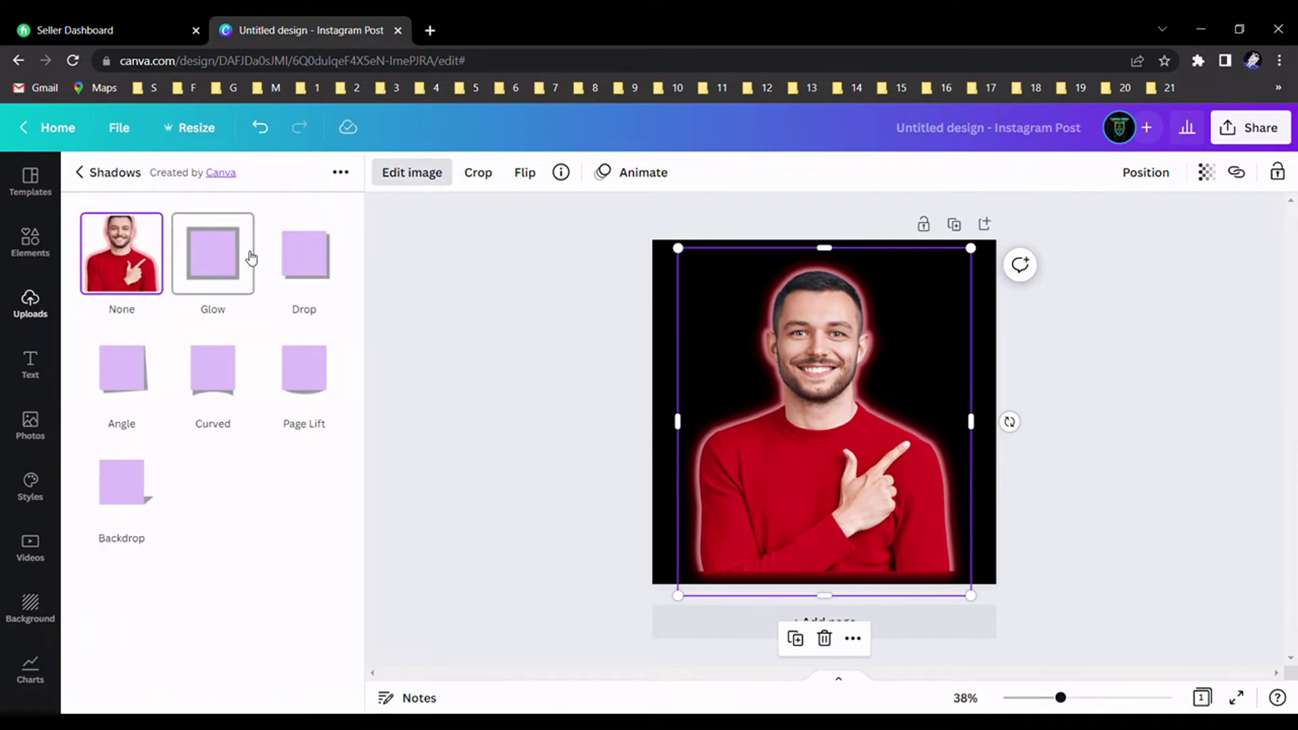
left_click(227, 270)
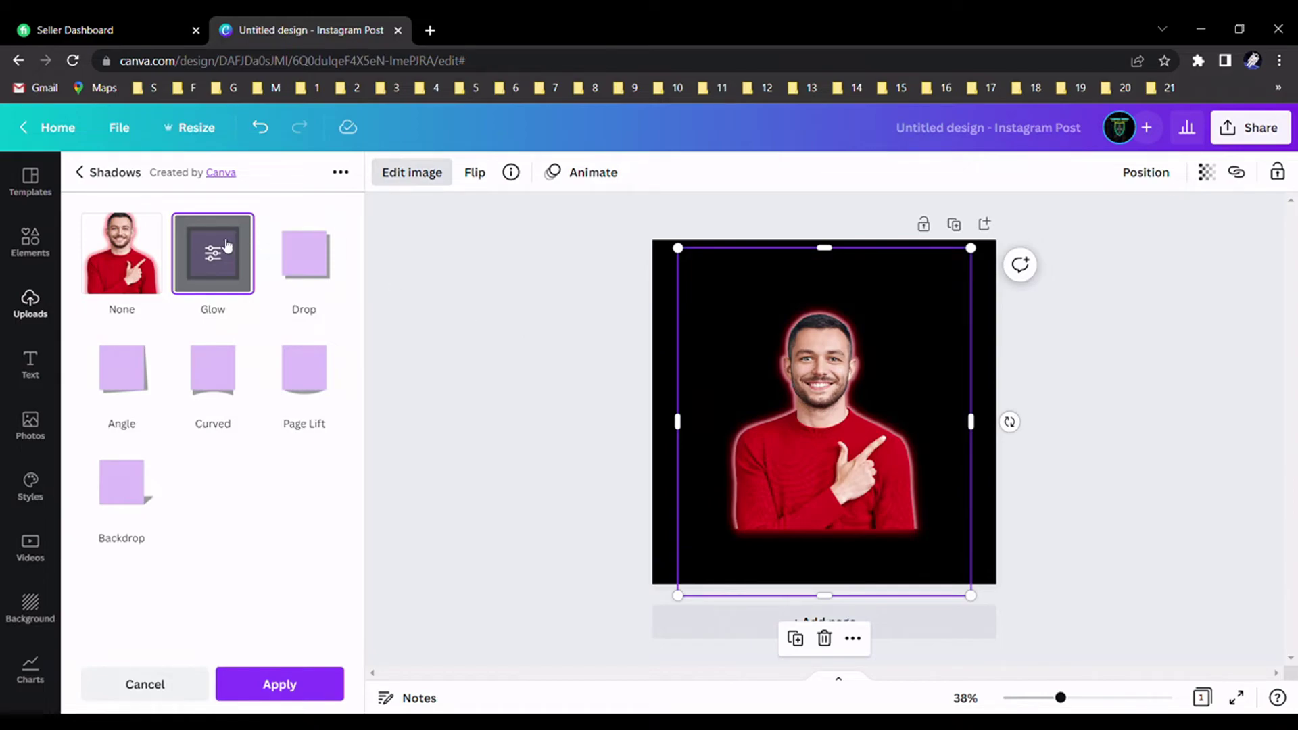
left_click(215, 255)
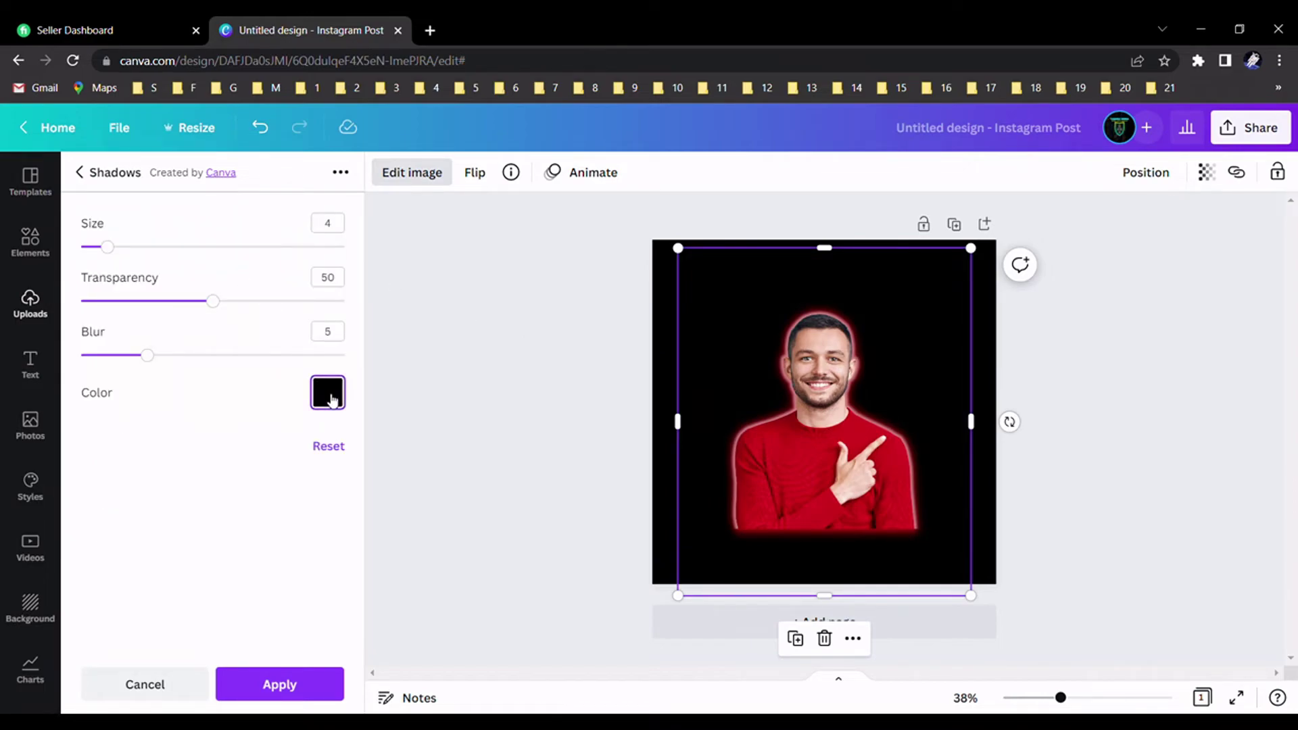
left_click(324, 379)
scroll(377, 551, "down", 2)
left_click(349, 569)
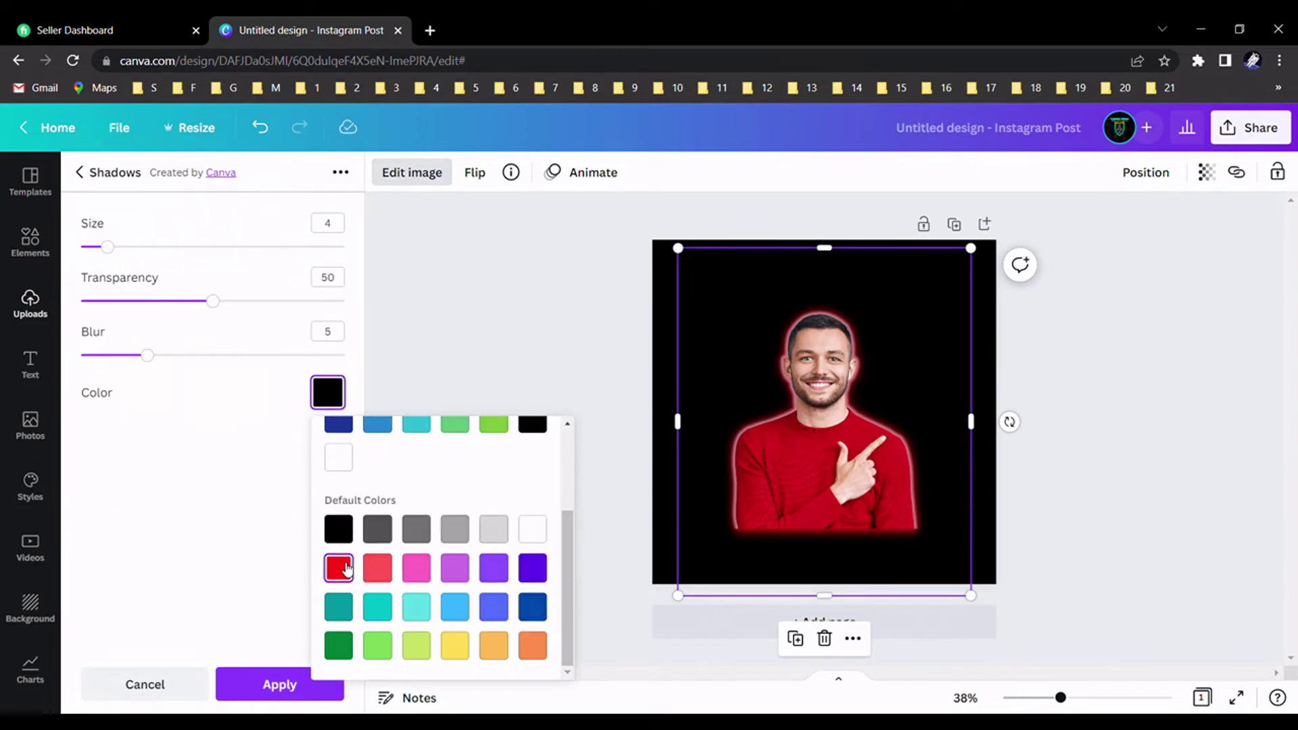
left_click(278, 687)
key("Escape")
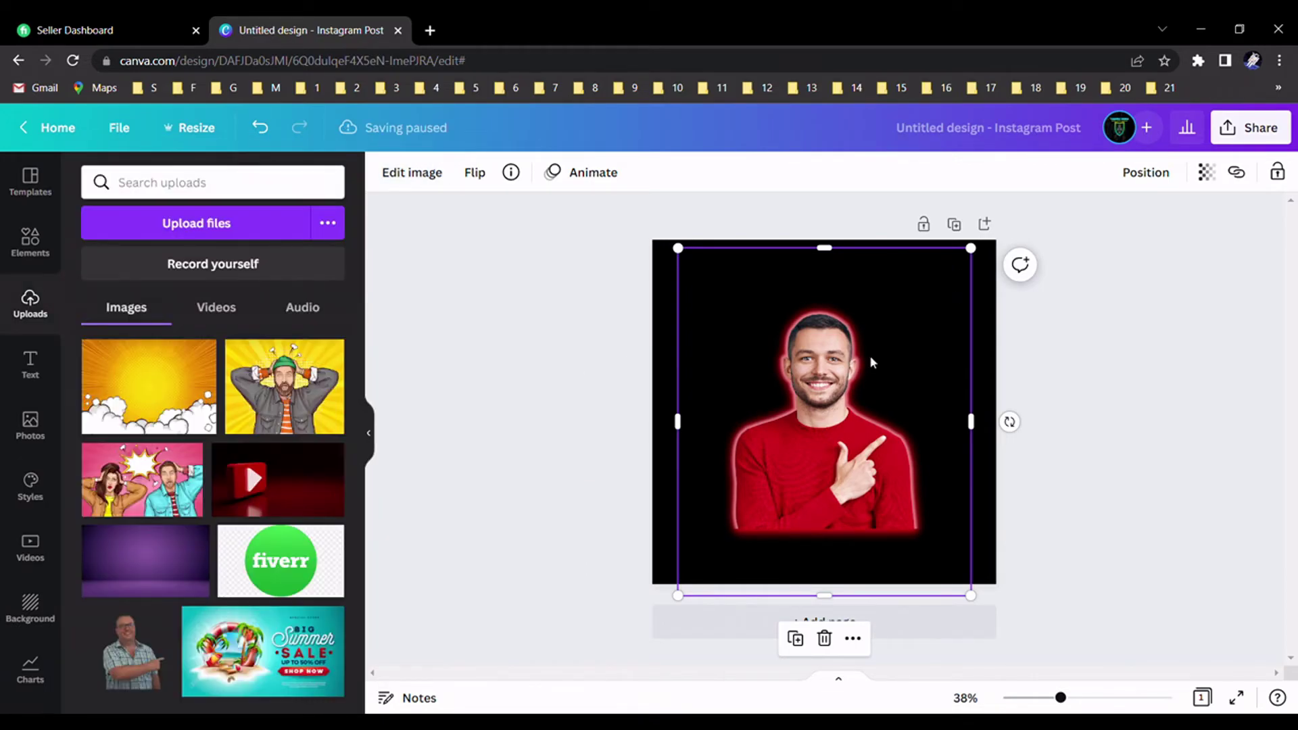
left_click(1086, 355)
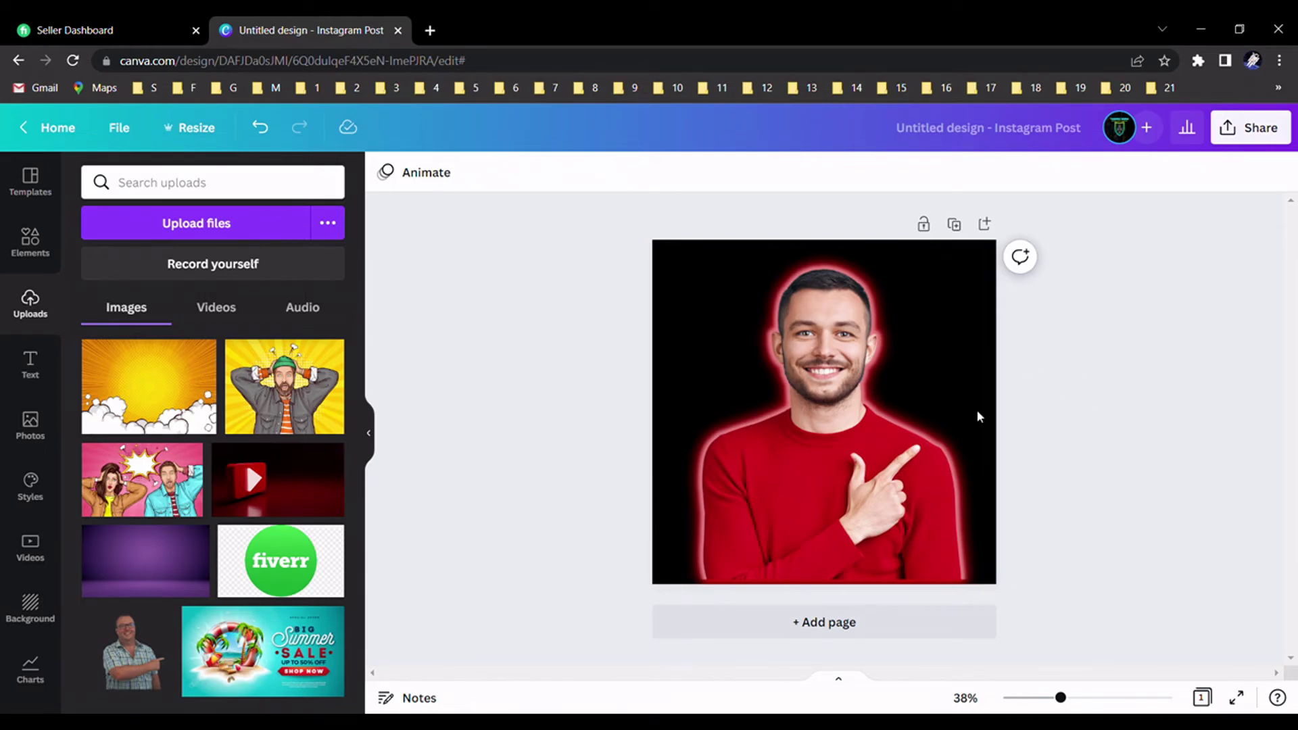
Enlarge the photo to about 980 × 1,160 so it reaches the page's top edge.
left_click(831, 424)
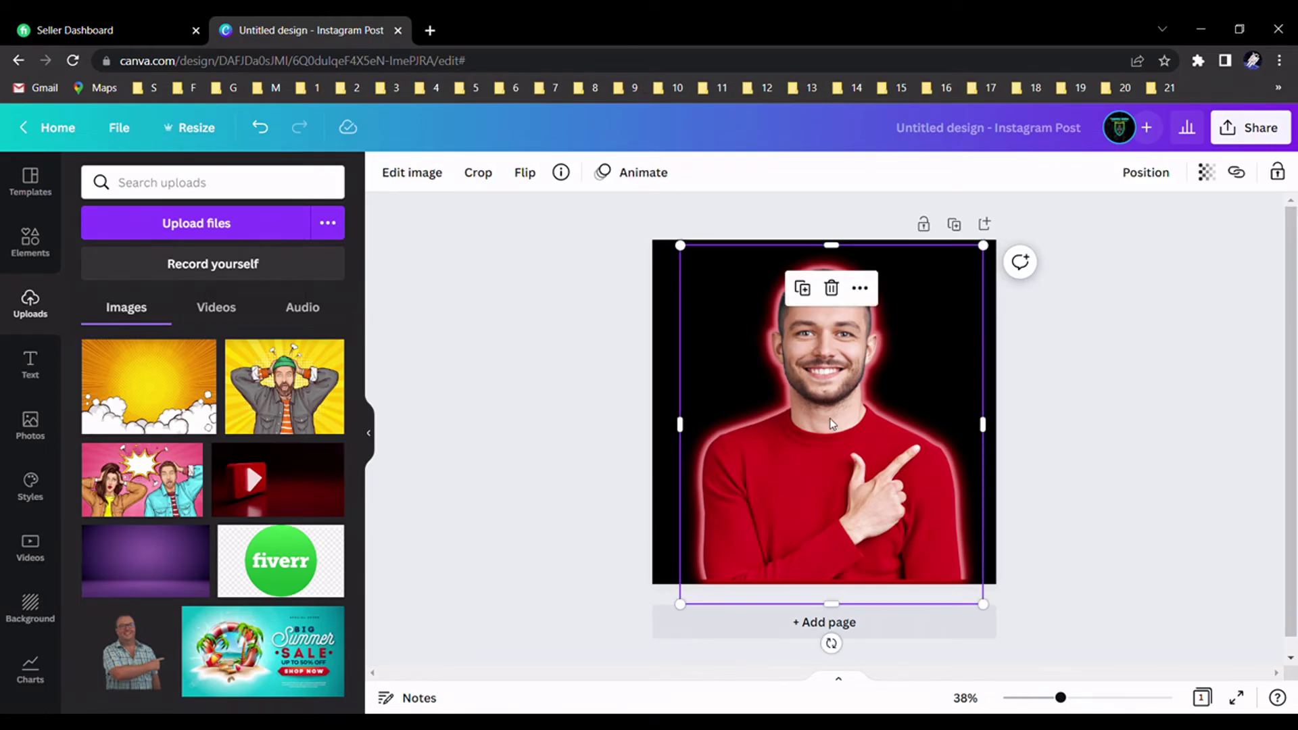
mouse_move(831, 424)
left_mouse_down()
mouse_move(836, 436)
mouse_move(827, 429)
left_mouse_up()
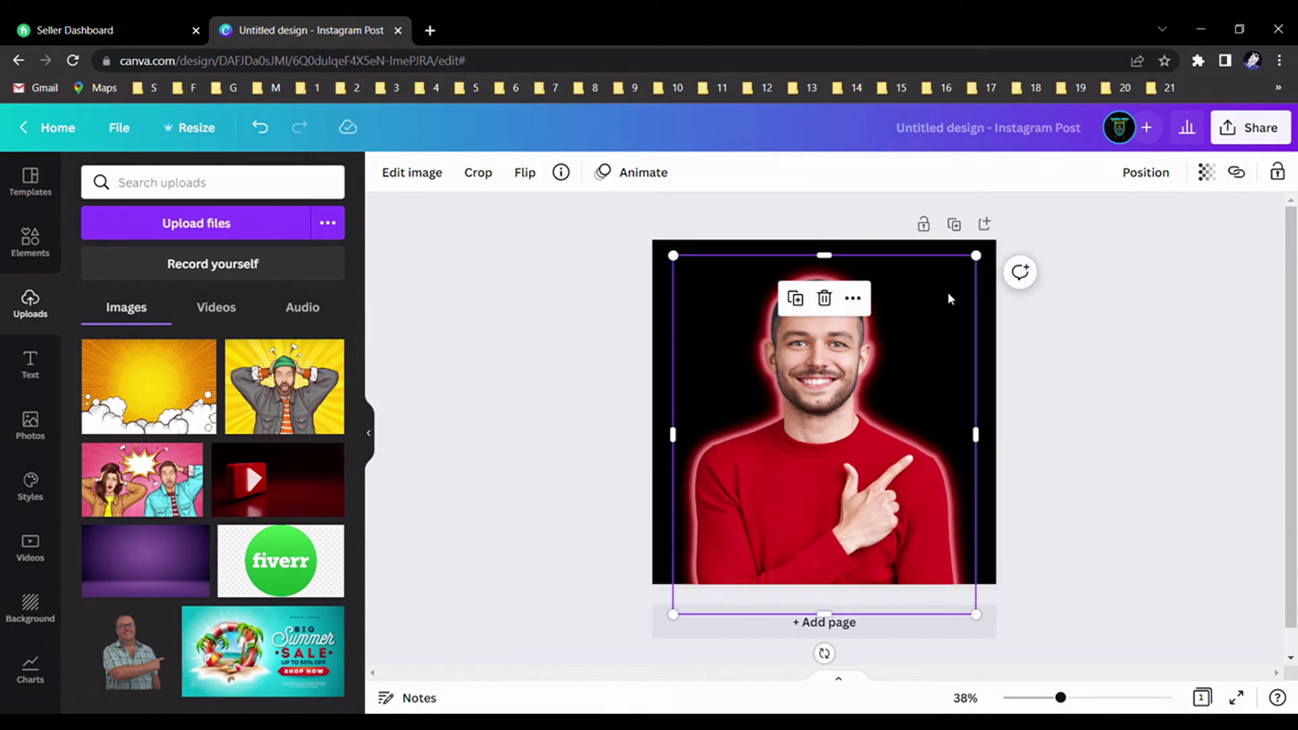
left_click_drag(986, 269, 1000, 255)
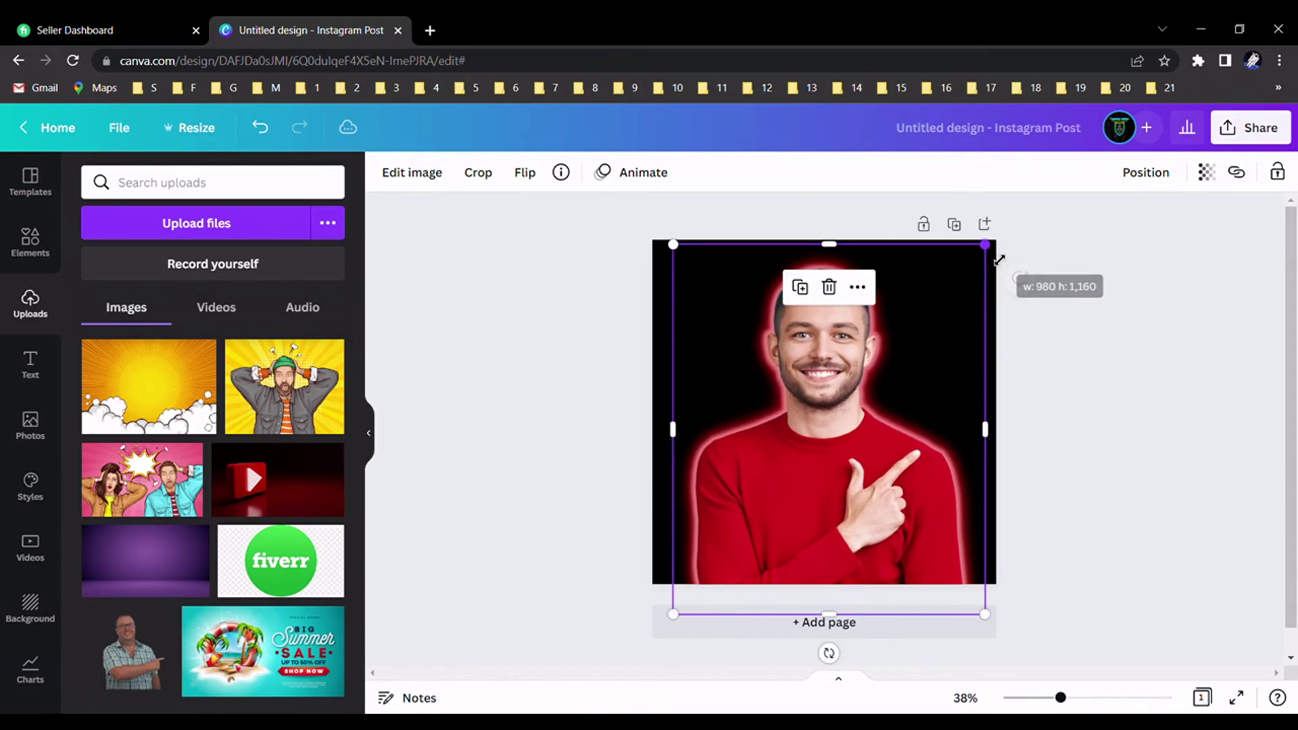
left_click_drag(850, 413, 844, 413)
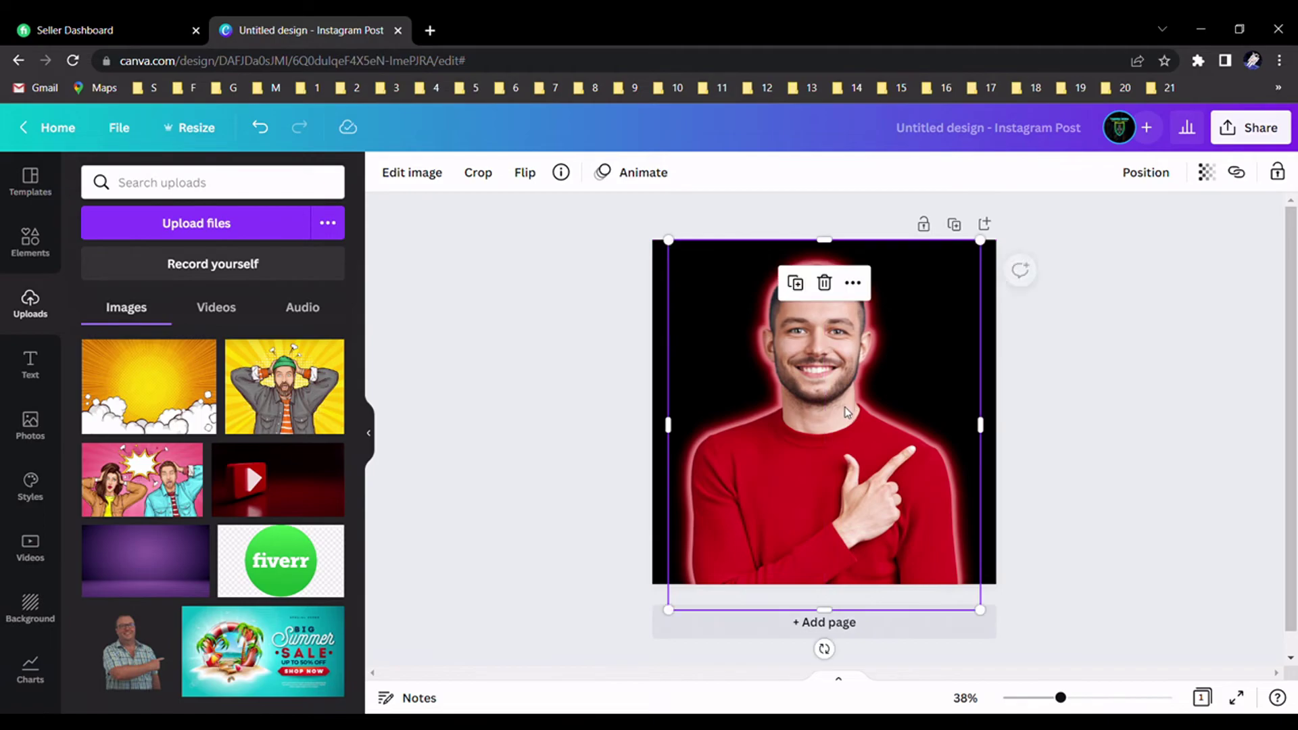
left_click(593, 327)
left_click(876, 341)
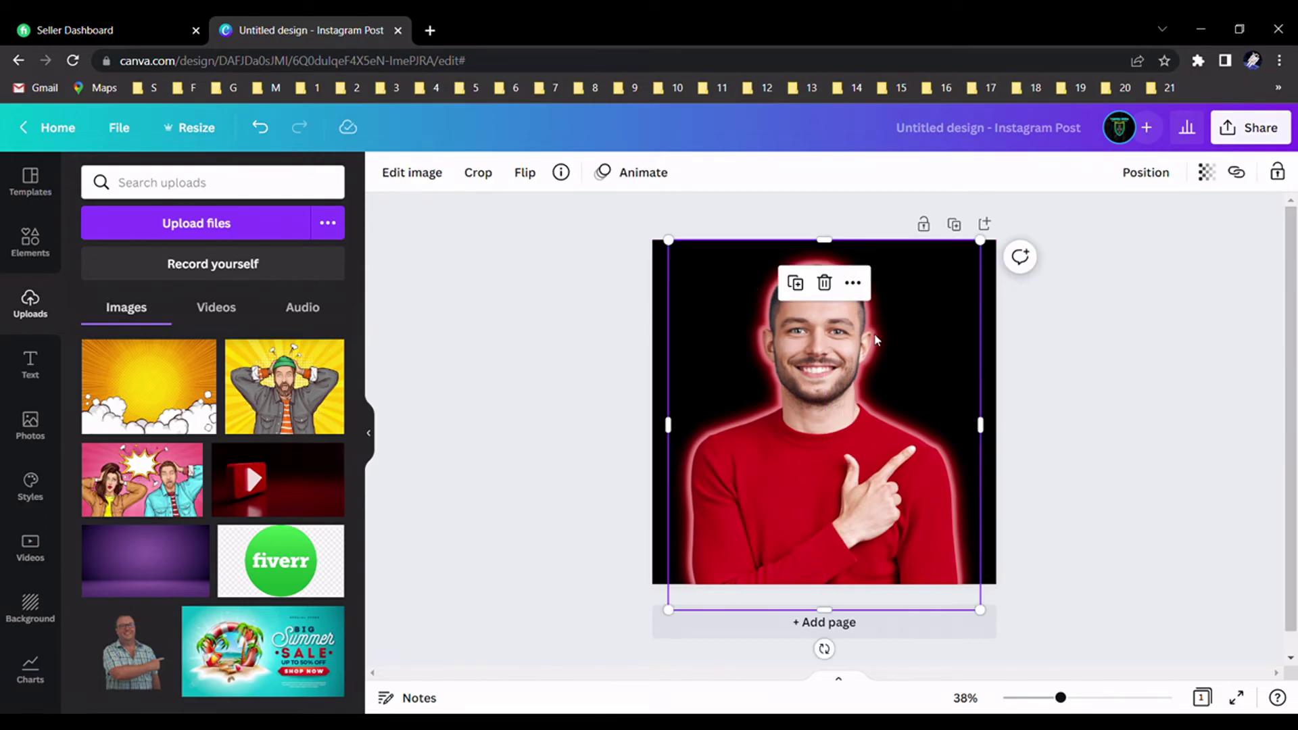
Apply the Festive filter to the man's photo with intensity lowered to 10.
left_click(419, 173)
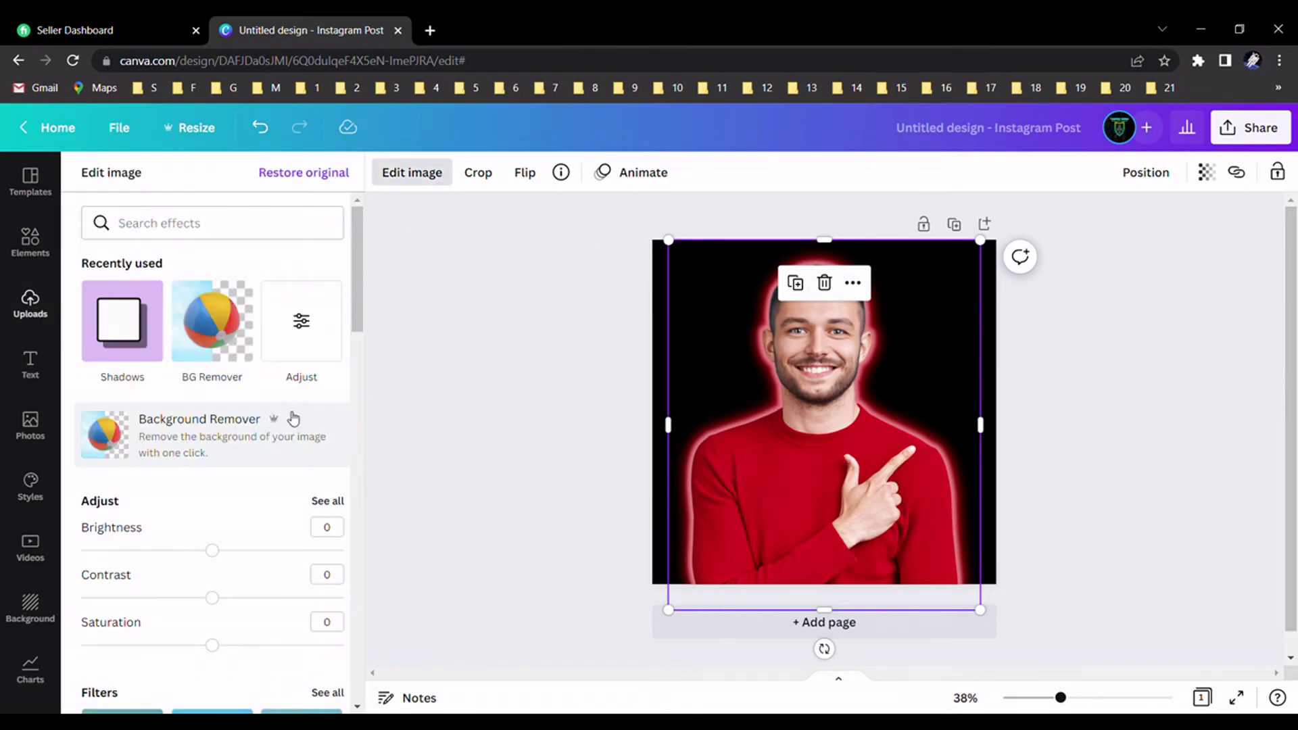
scroll(293, 418, "down", 5)
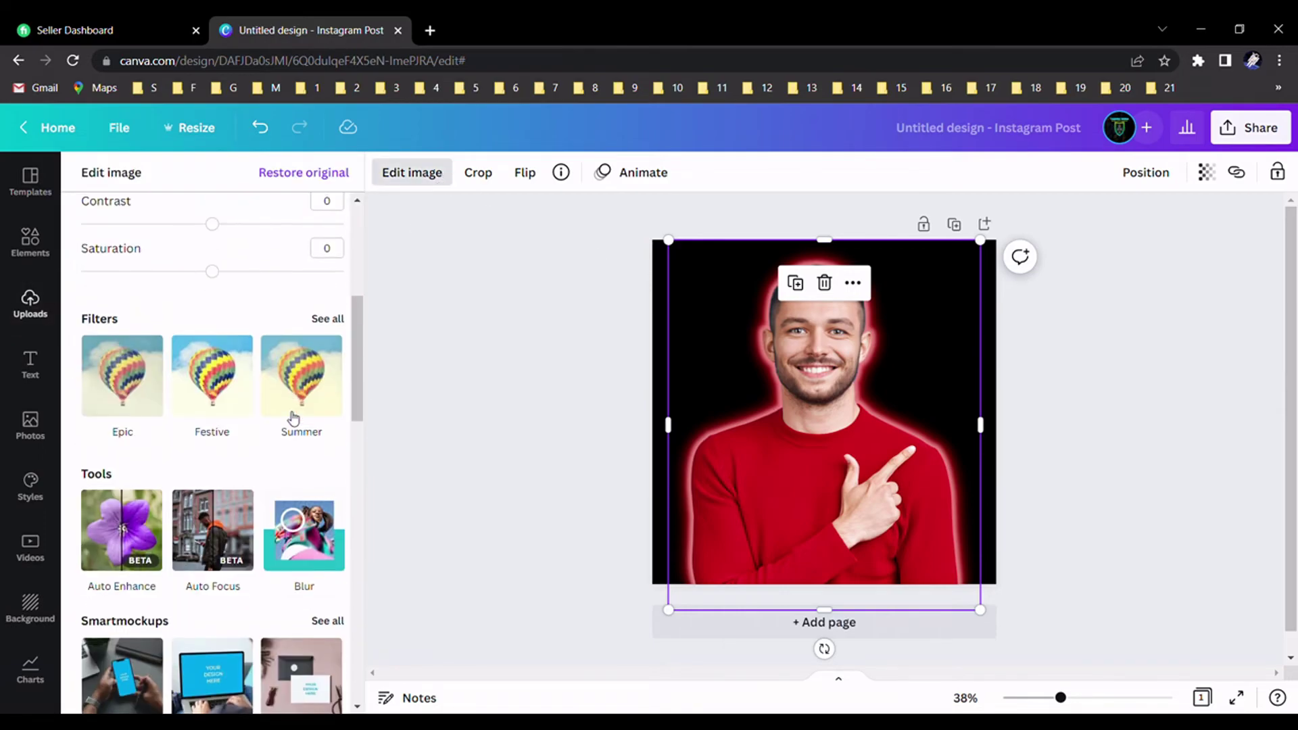
left_click(330, 318)
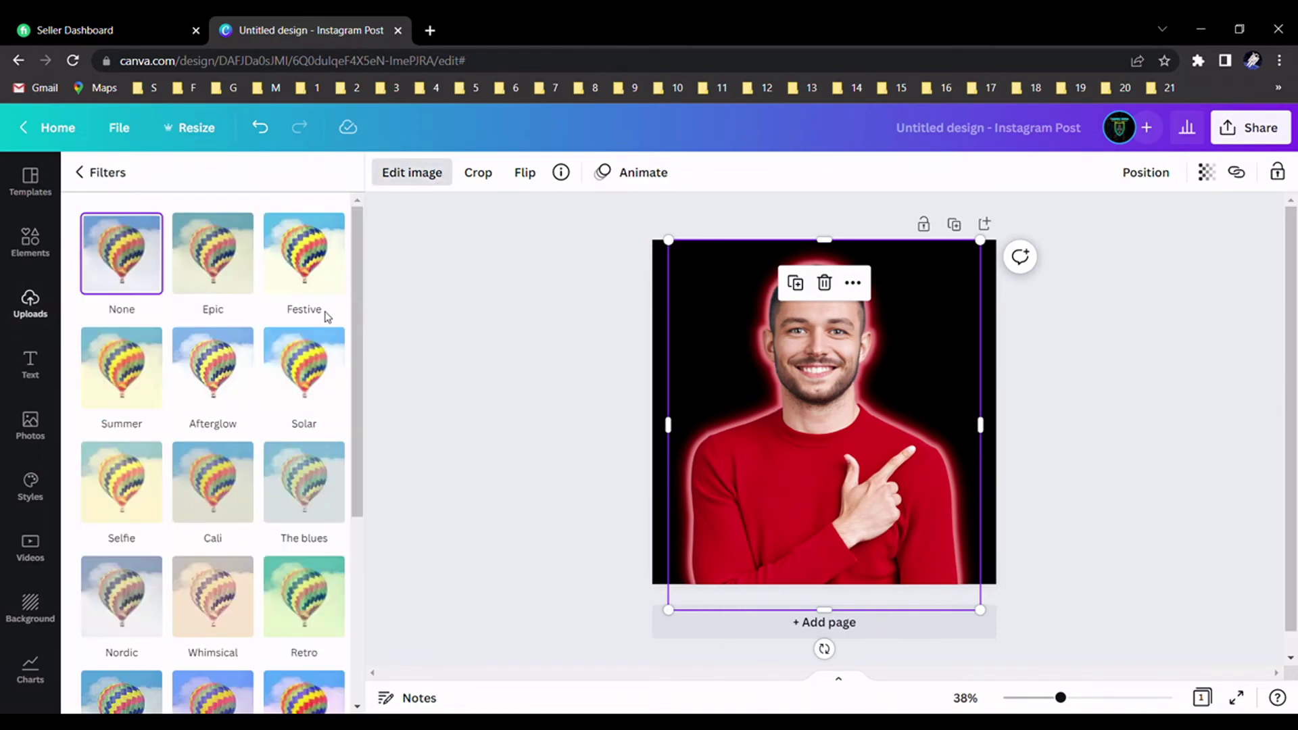
left_click(305, 257)
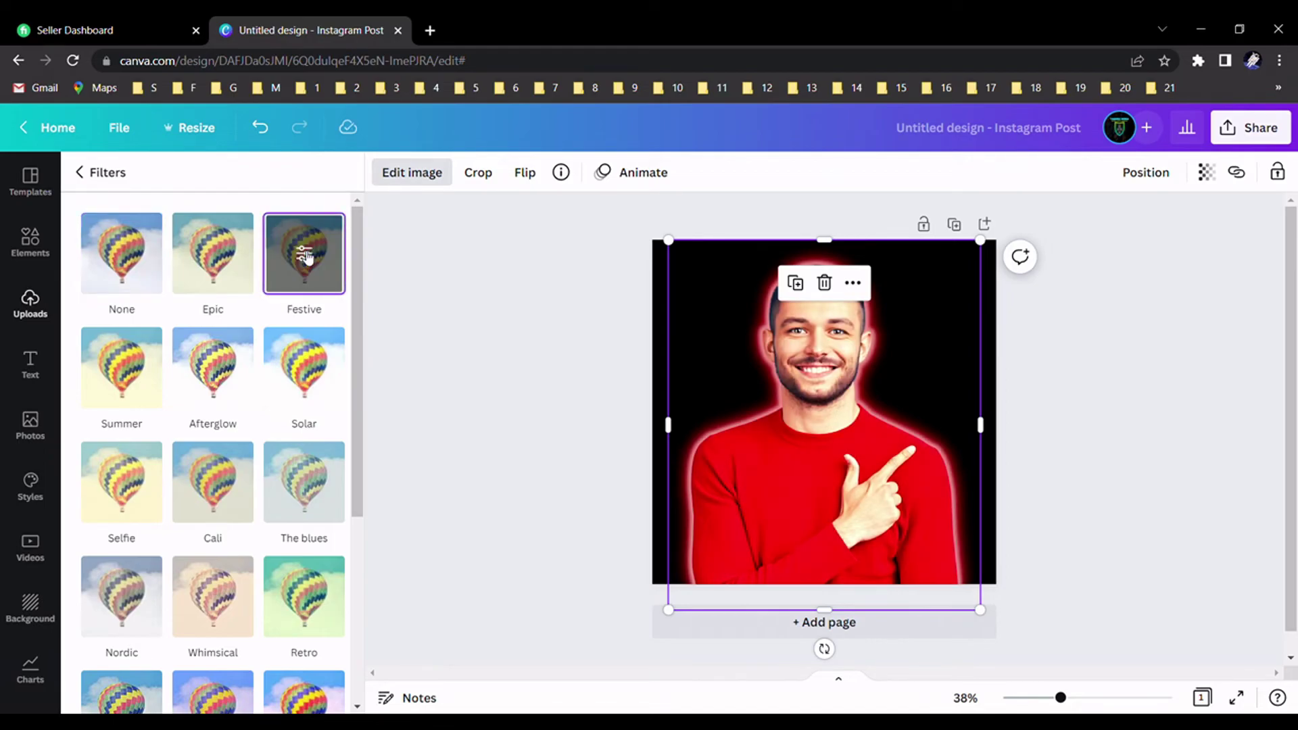
left_click(304, 256)
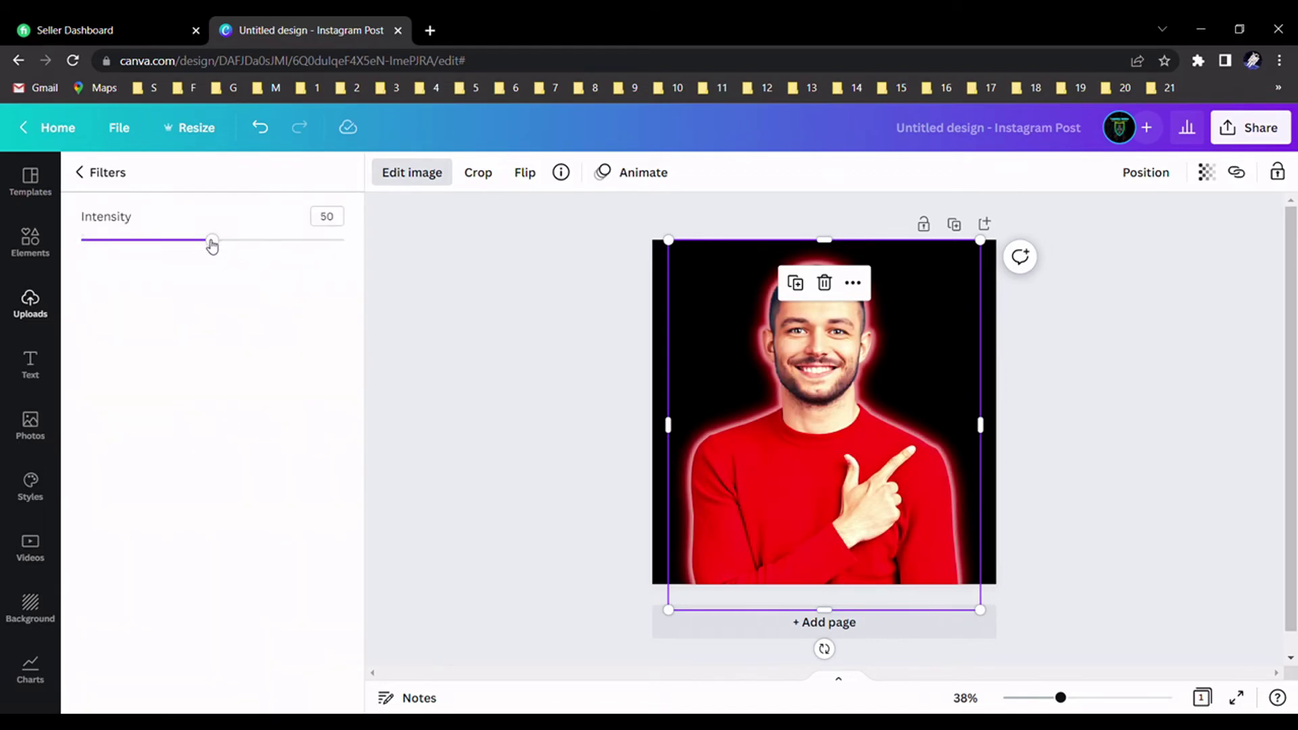
left_click_drag(213, 247, 114, 256)
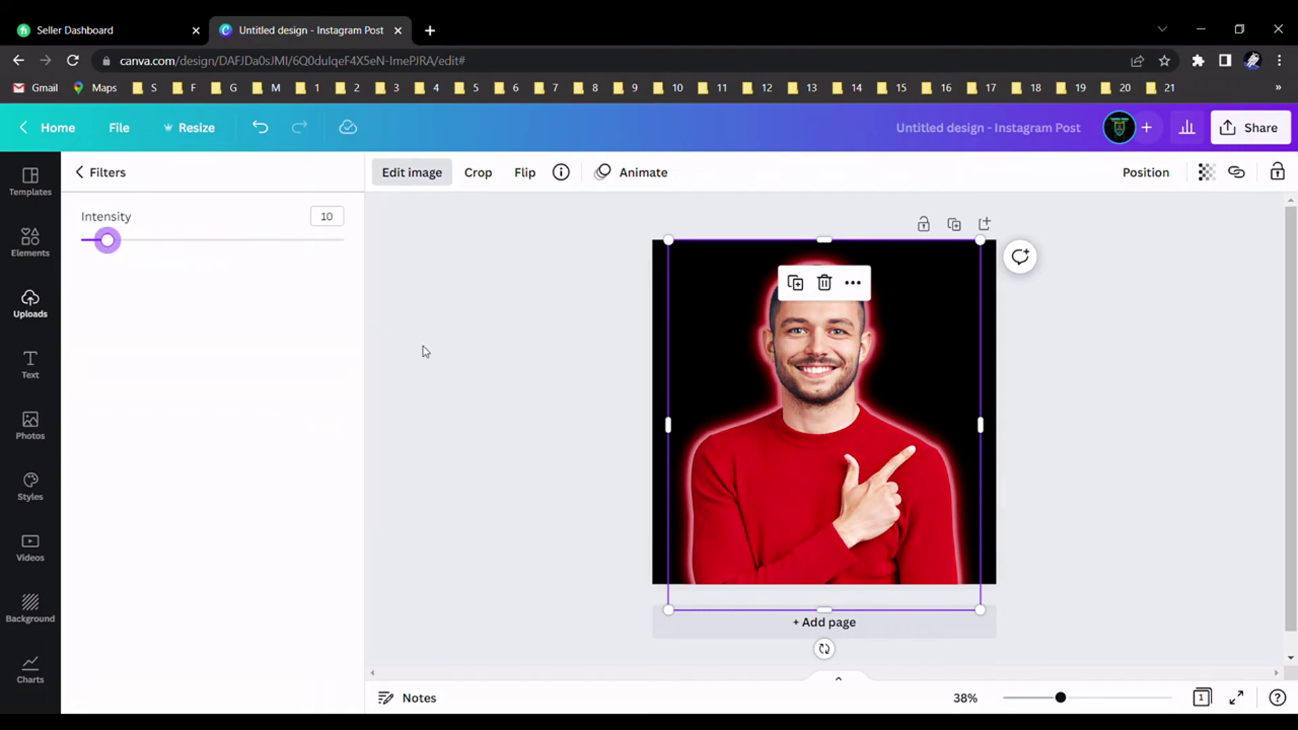
left_click(453, 371)
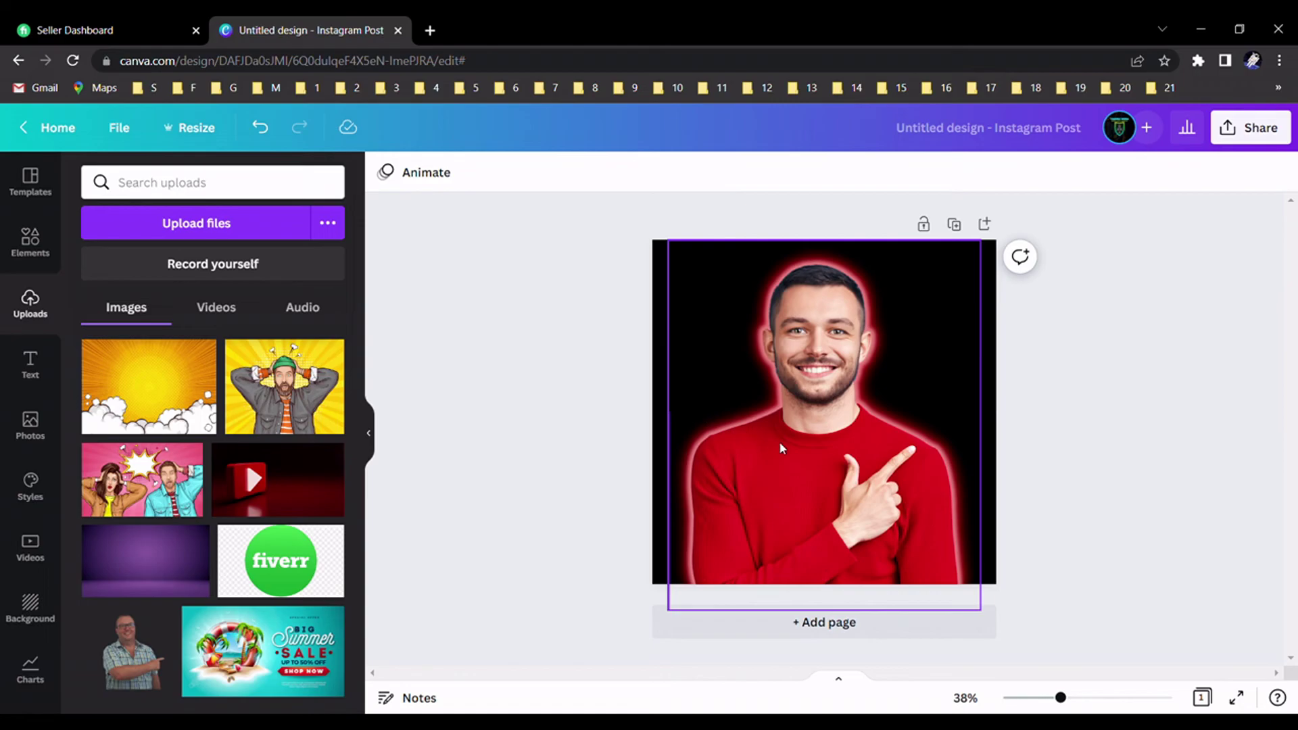
Shift the glowing man photo slightly right onto the page's centre guide.
left_click(779, 441)
left_click_drag(779, 441, 787, 449)
left_click(981, 302)
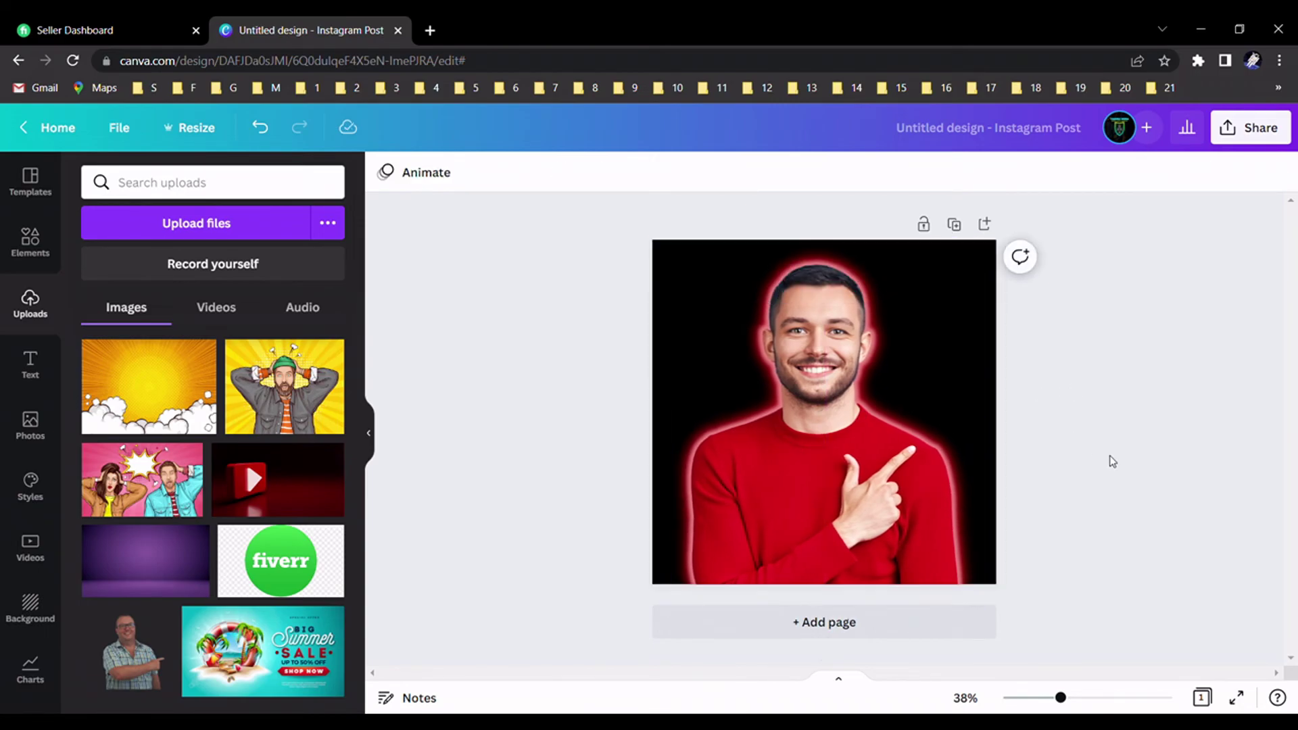